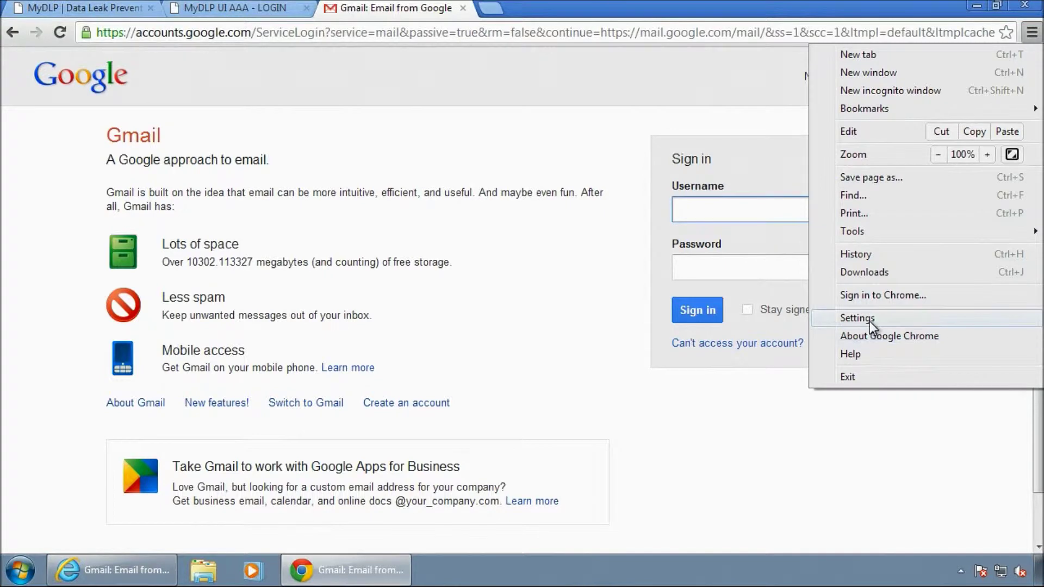
From Chrome's advanced settings, reach the LAN settings in Internet Properties.
left_click(869, 322)
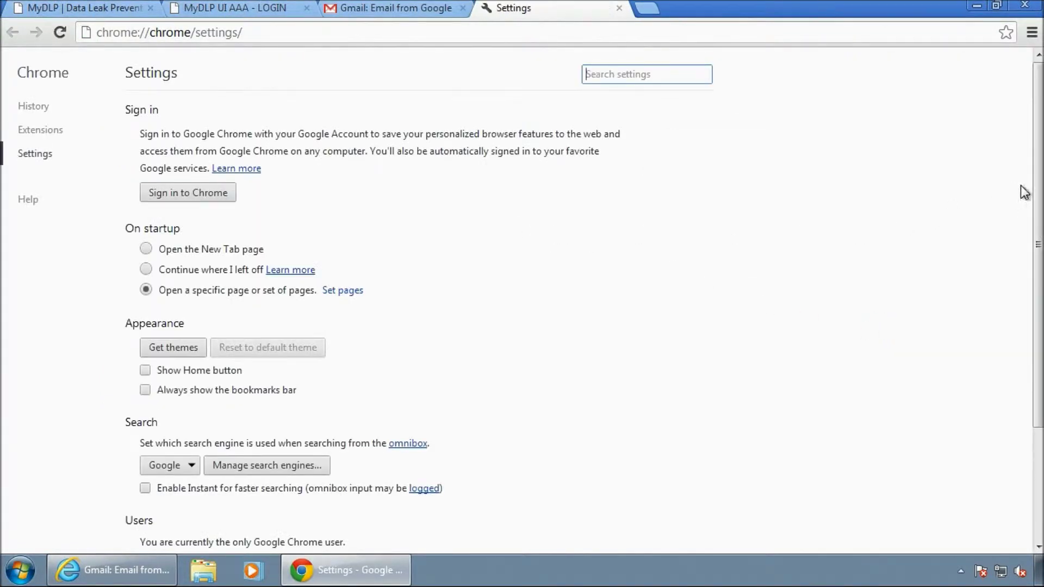
scroll(224, 511, "down", 3)
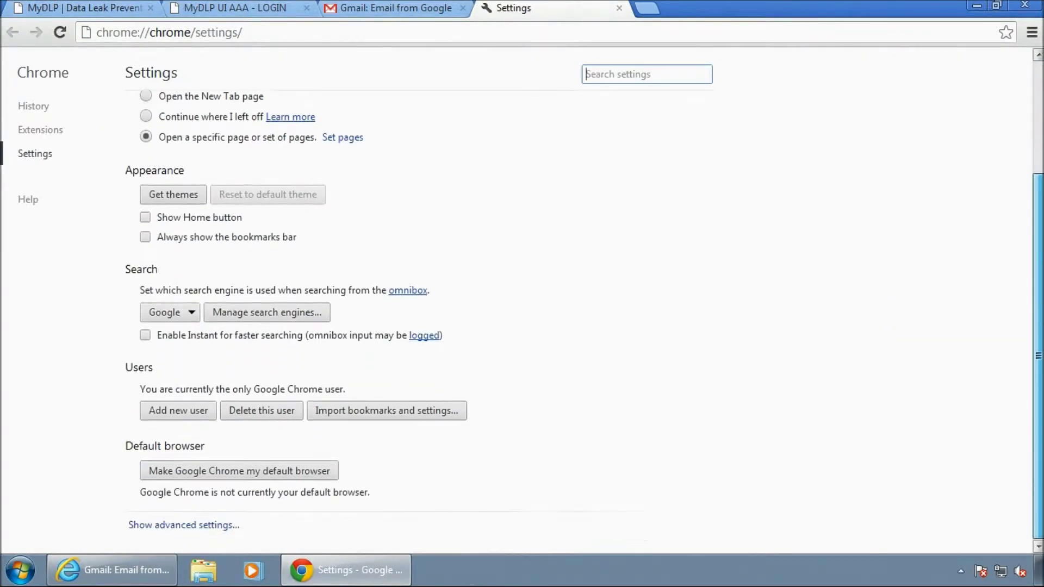
left_click(194, 519)
left_click_drag(1036, 194, 1033, 351)
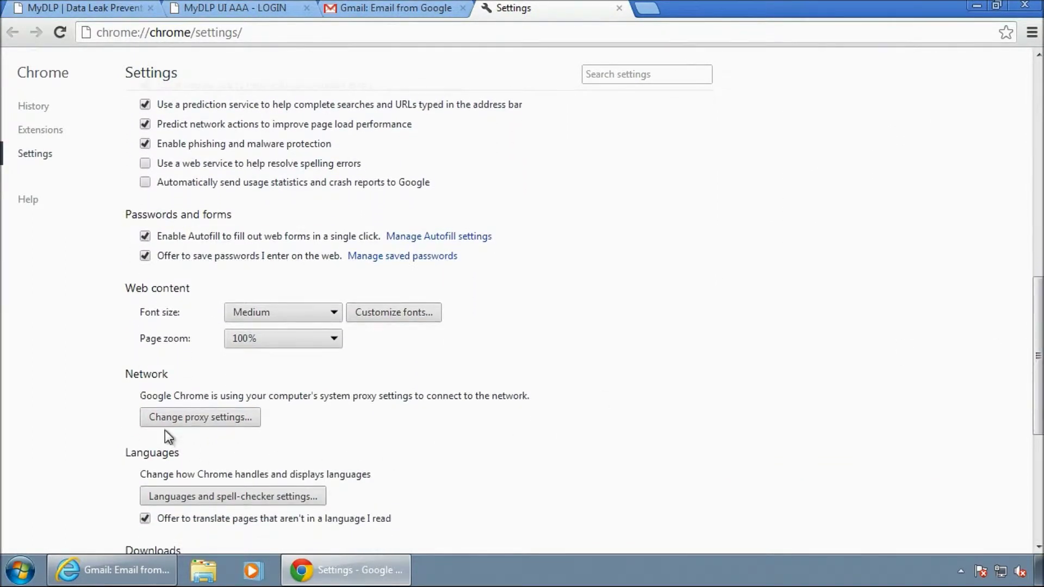
left_click(196, 418)
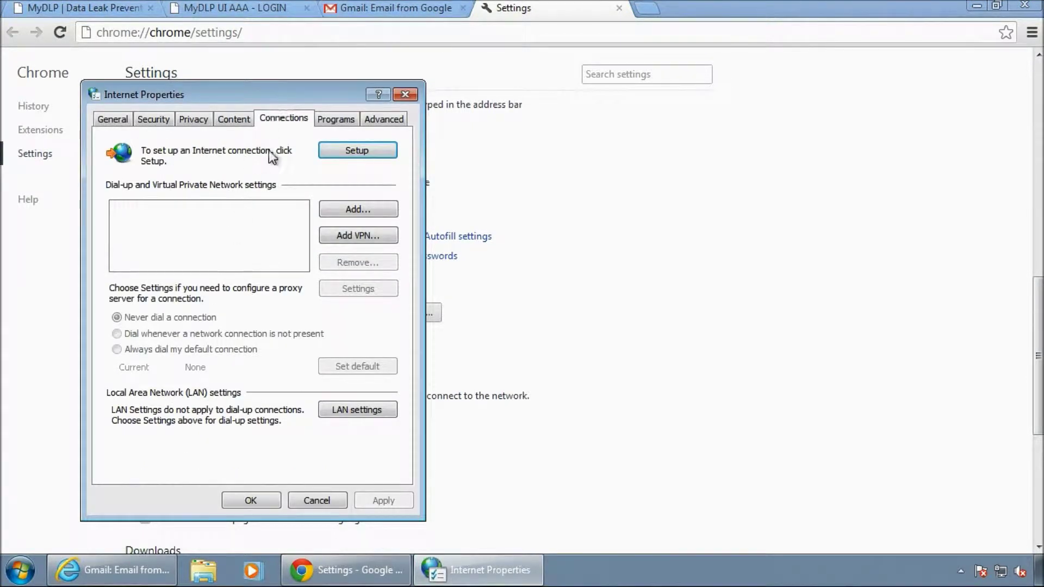
left_click(359, 412)
Enable a LAN proxy server at address 10.0.0.126, port 3128.
left_click(116, 275)
left_click(187, 302)
type("10")
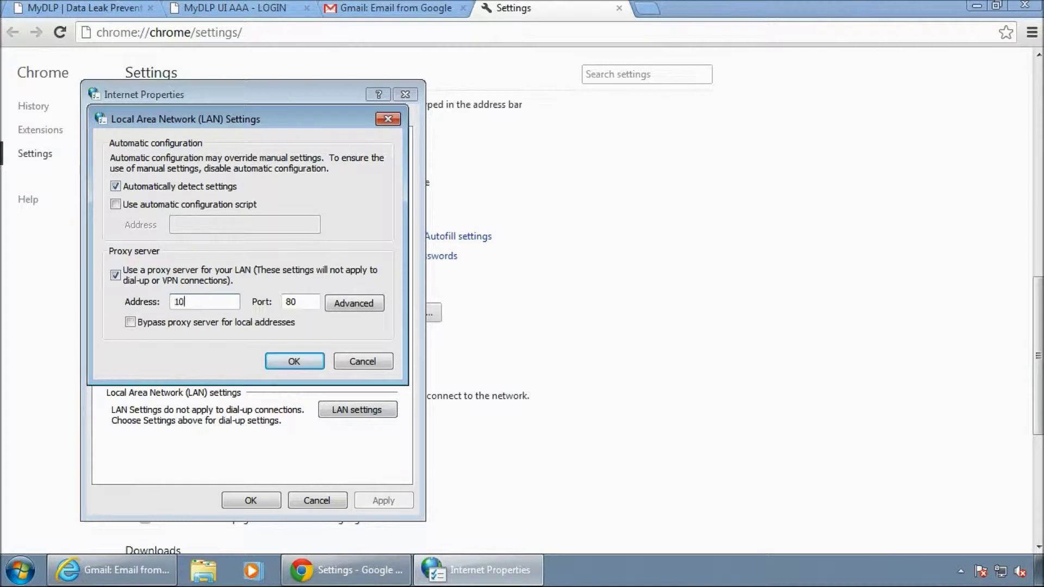
type(".0.0.126")
key("Tab")
type("31")
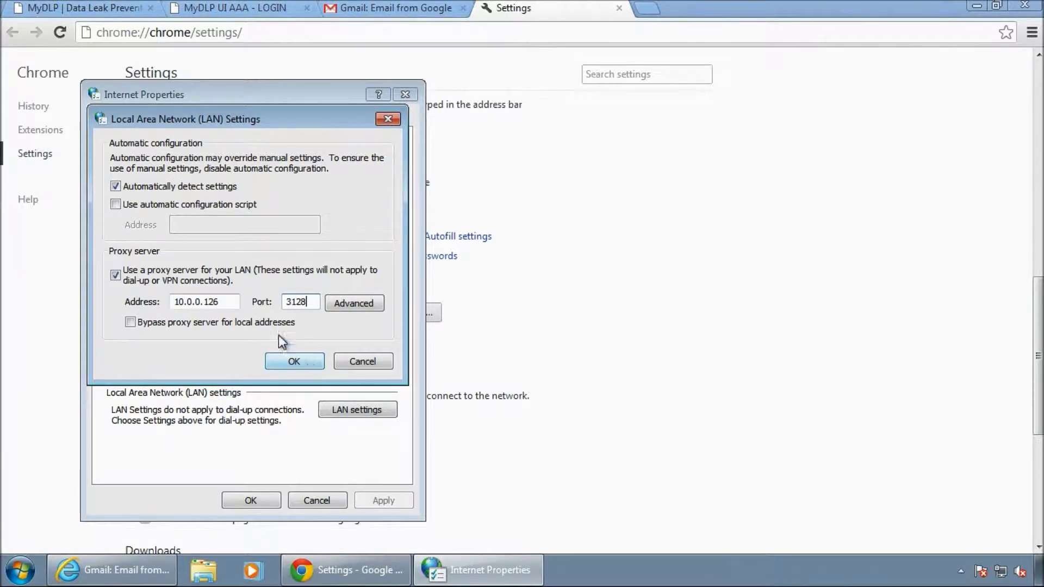
Use the same proxy server for all protocols and confirm every proxy dialog.
left_click(344, 305)
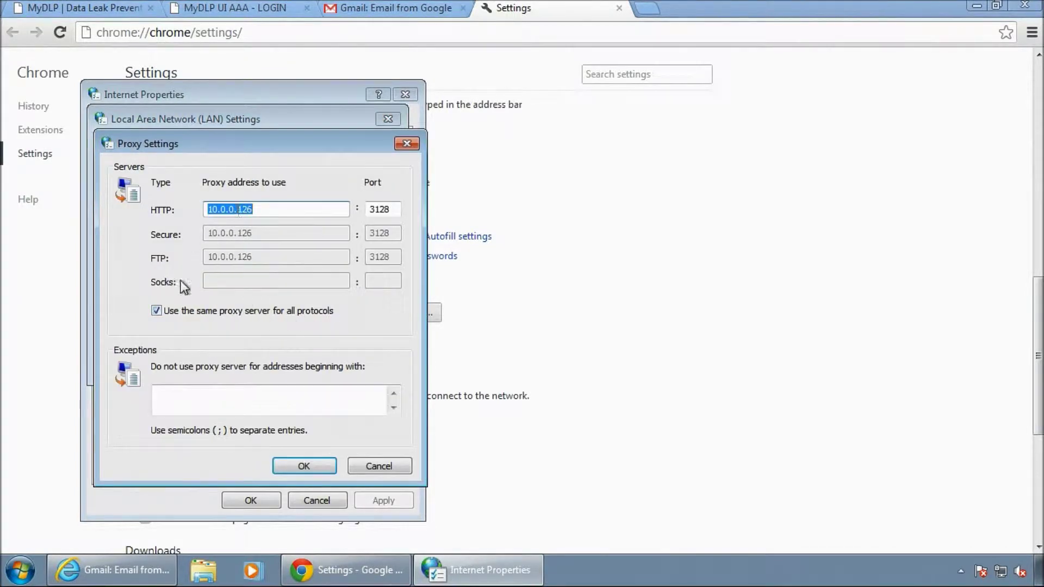
left_click(161, 311)
left_click(162, 311)
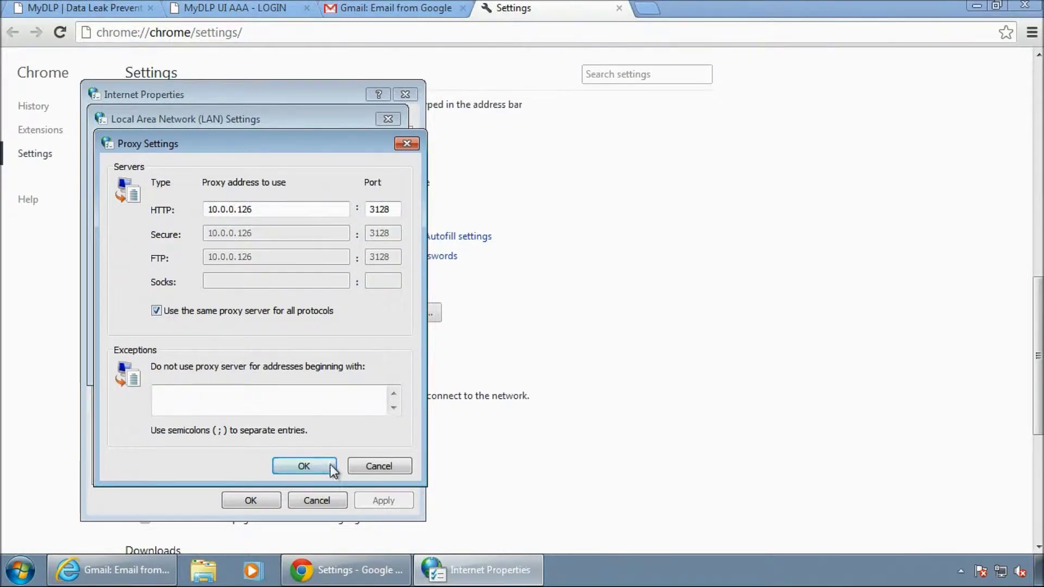
left_click(332, 470)
left_click(303, 361)
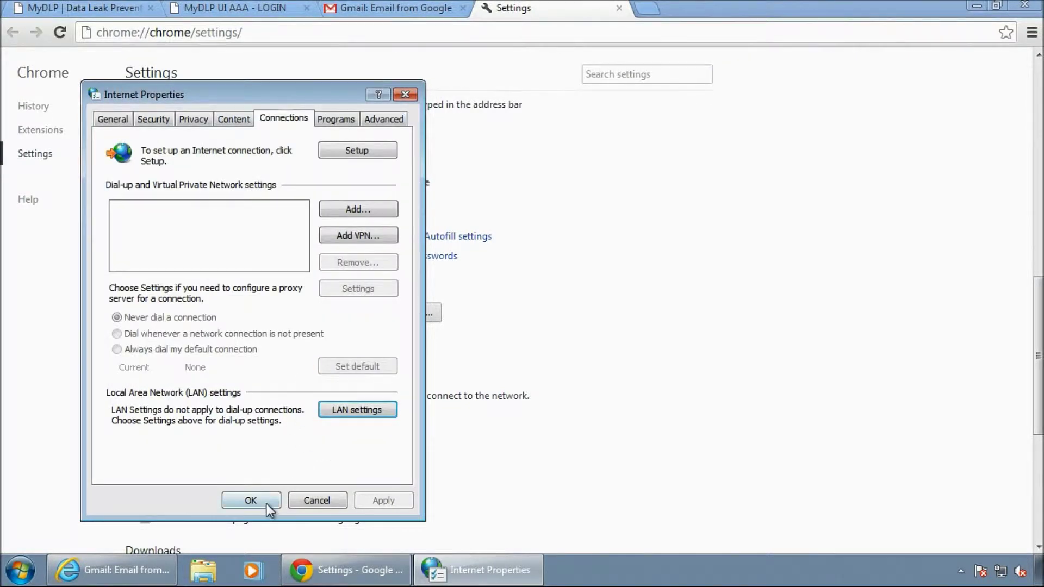
left_click(251, 500)
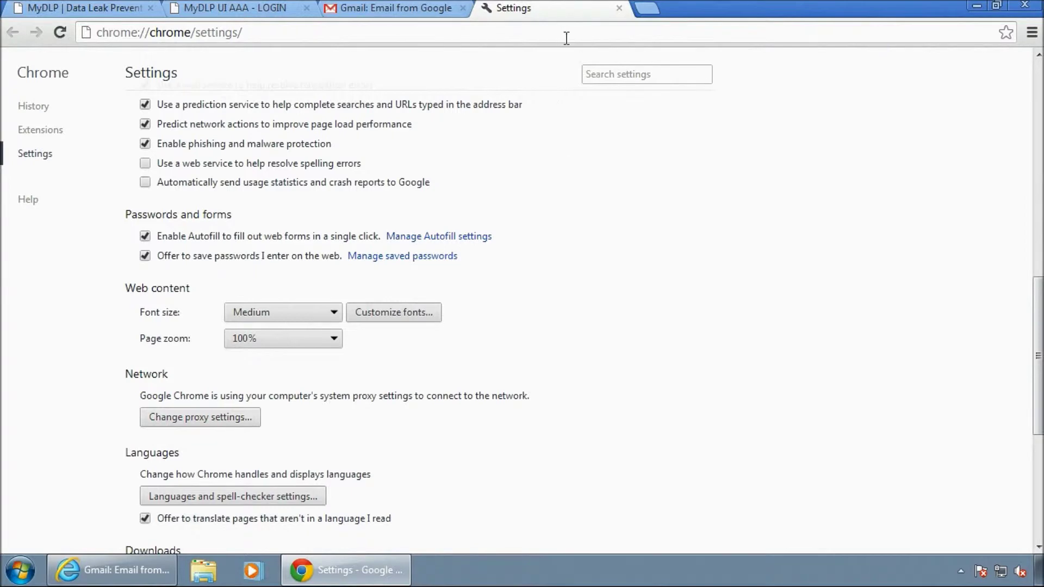
Load mail.google.com in a new Chrome tab, hitting the untrusted certificate error, then switch to Internet Explorer.
left_click(647, 7)
type("mail")
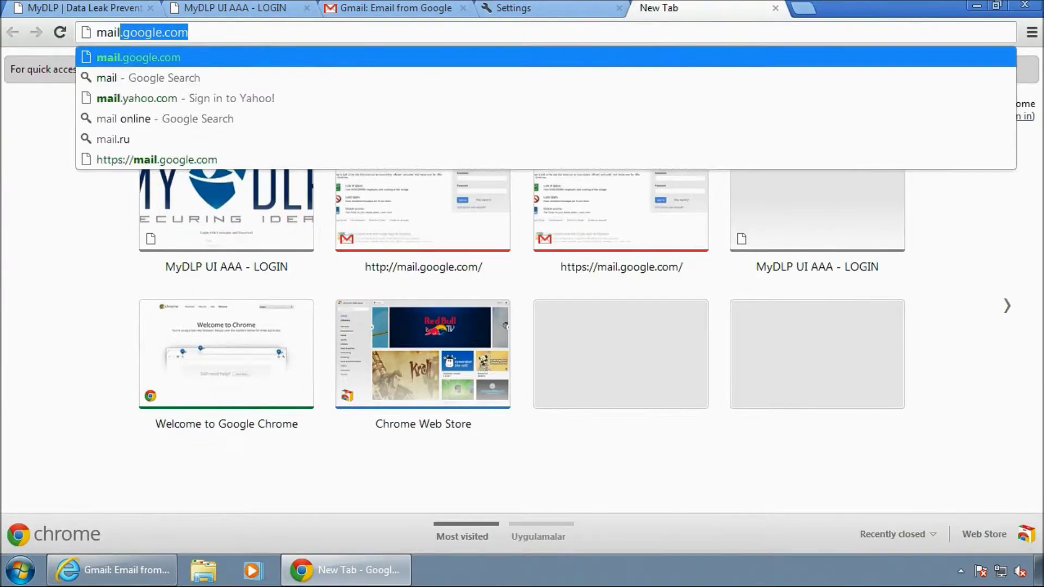
type(".goo")
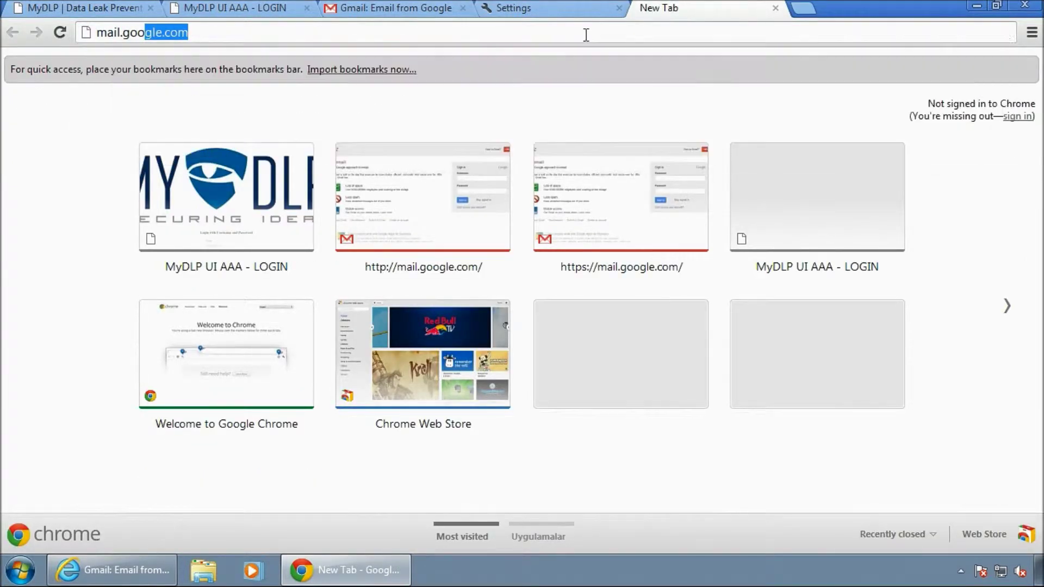
key("Return")
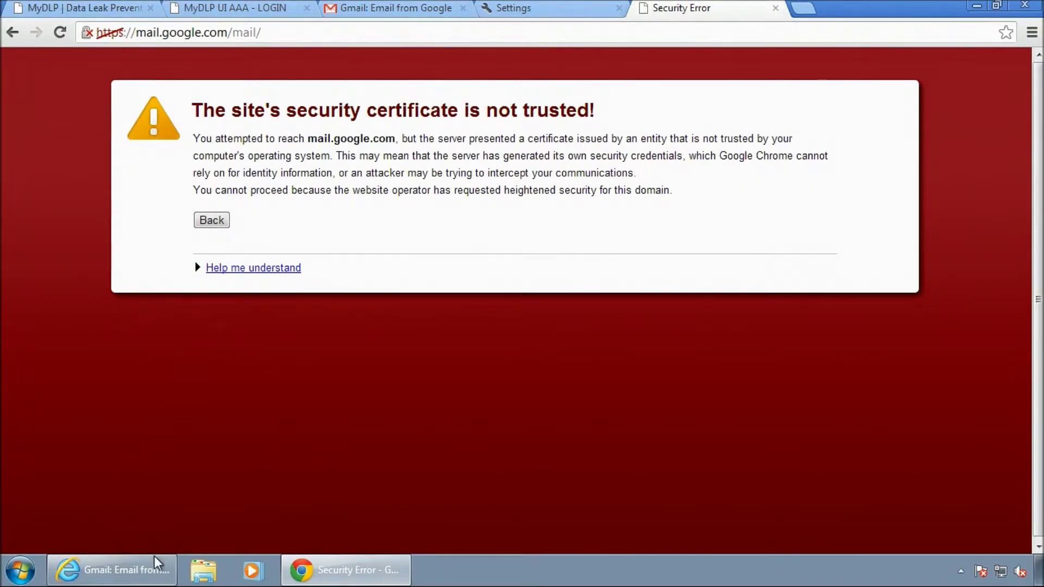
left_click(163, 567)
left_click(649, 30)
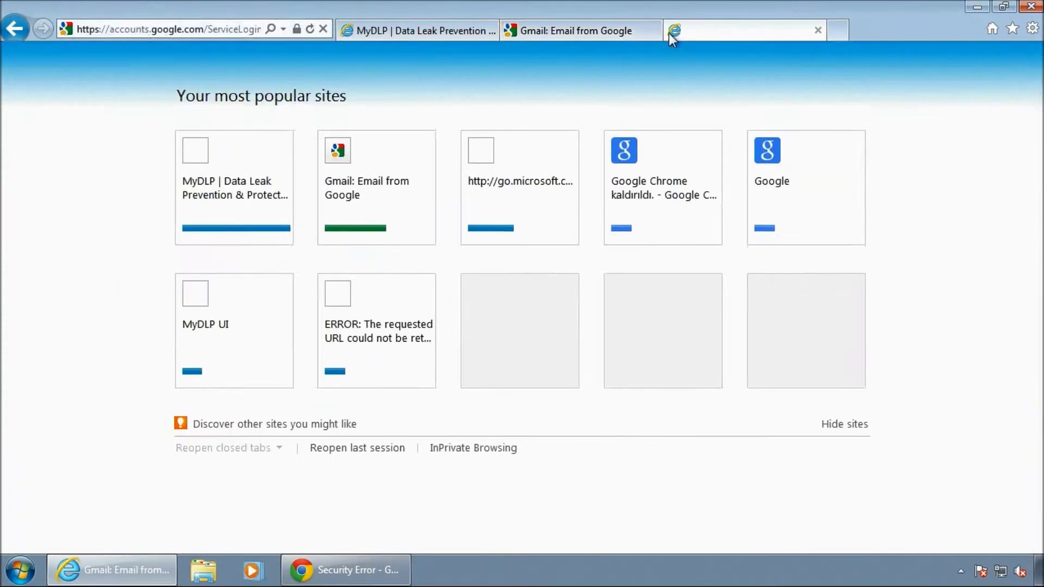
type("mai")
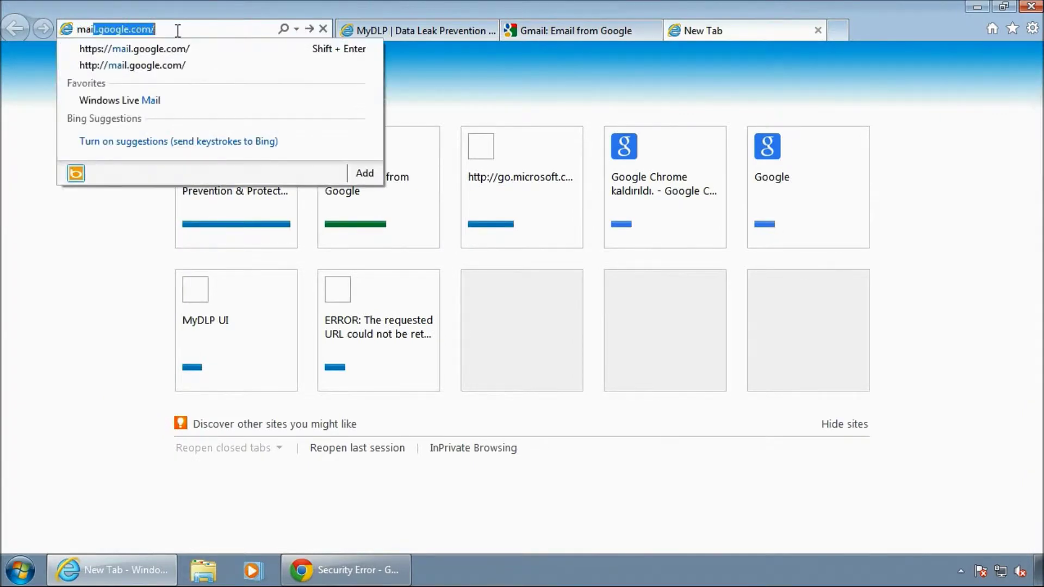
type("l")
left_click(154, 48)
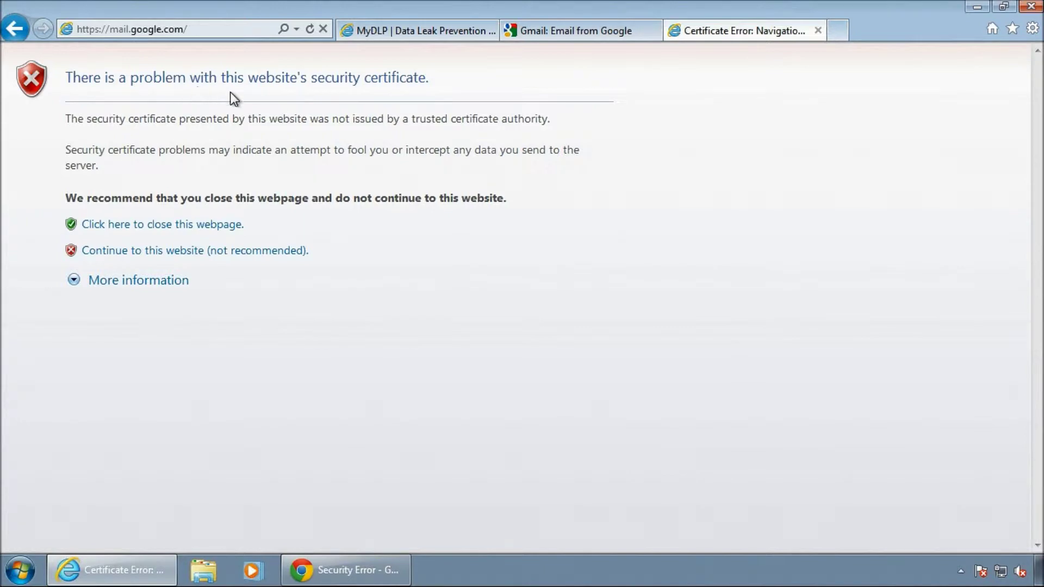
left_click(325, 563)
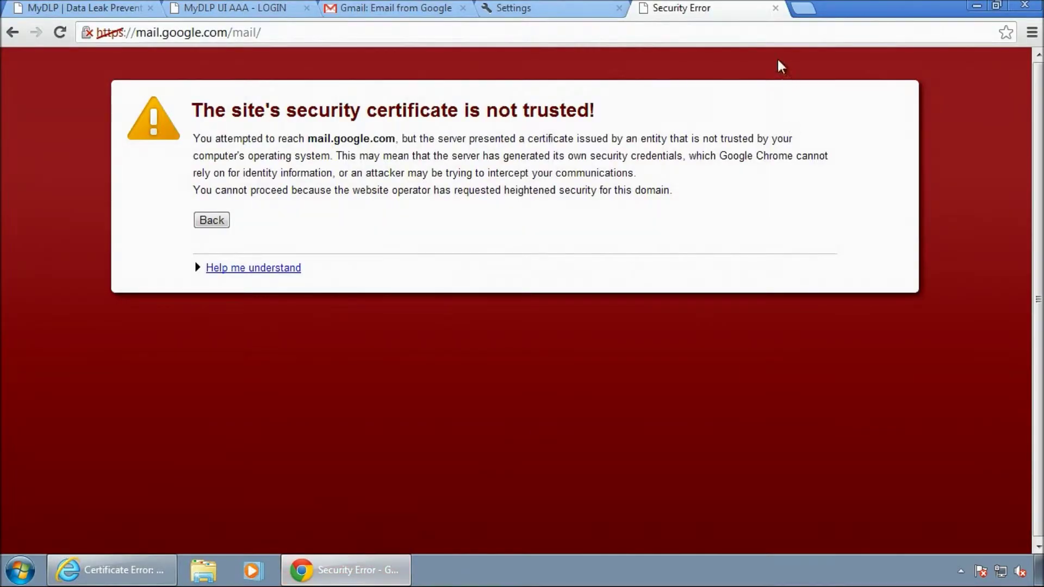
Log in to the MyDLP UI with the admin user name and password.
left_click(254, 16)
left_click(505, 496)
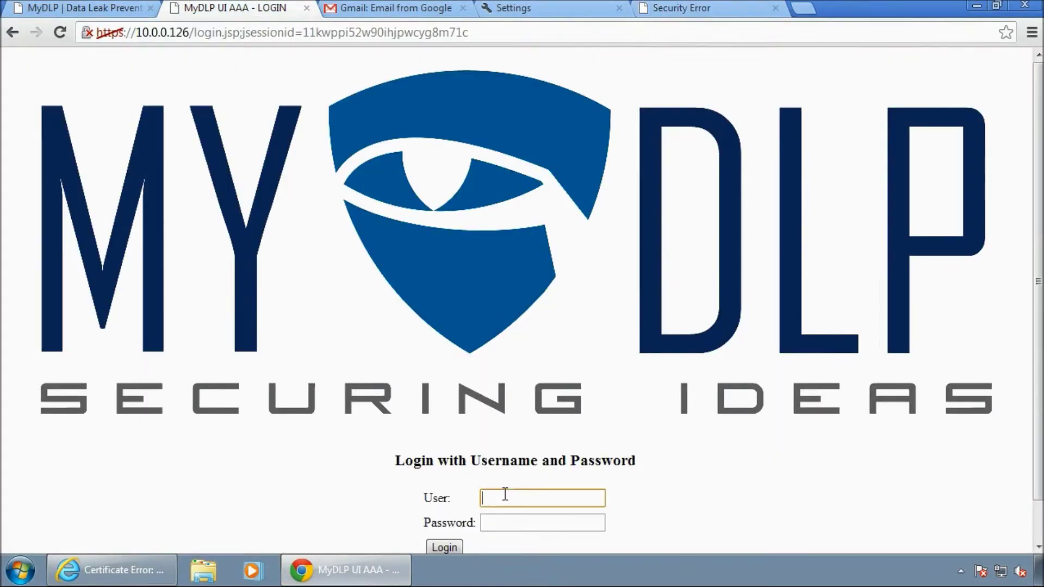
type("mydlp")
key("Tab")
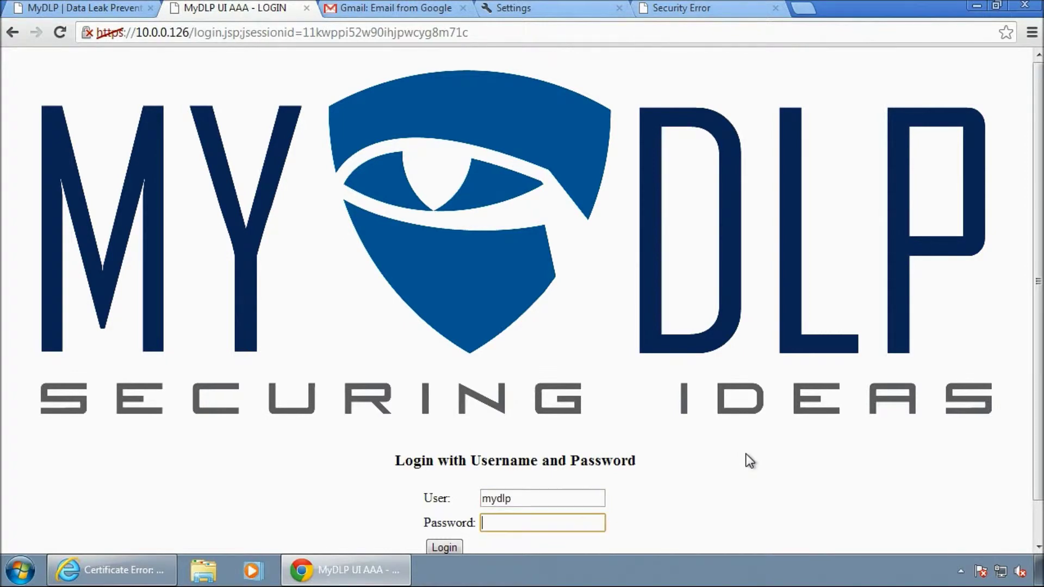
type("mydlp")
key("Return")
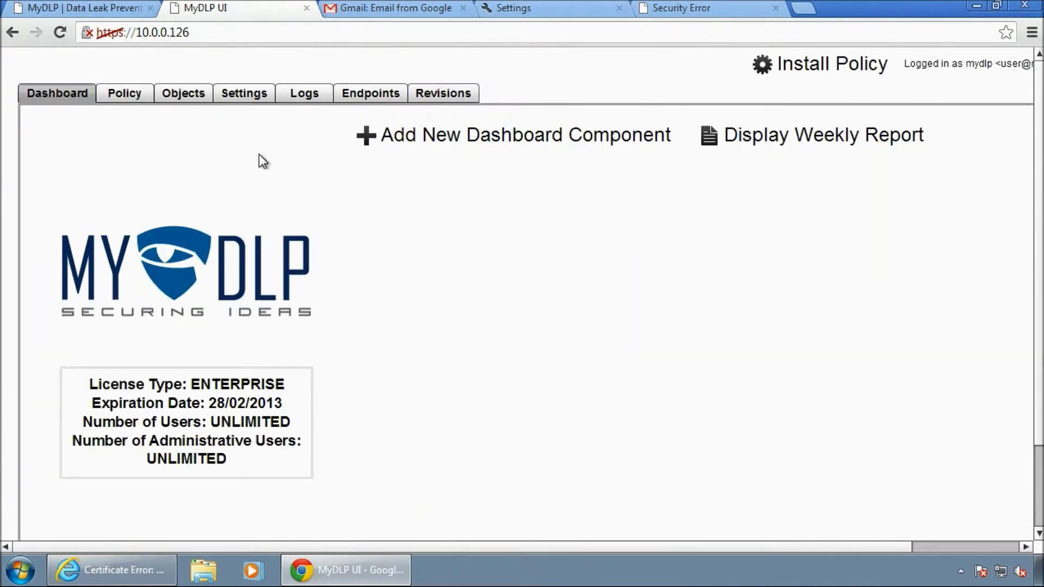
Download the MyDLP user certificate from Settings > Protocols and show it in its folder.
left_click(241, 95)
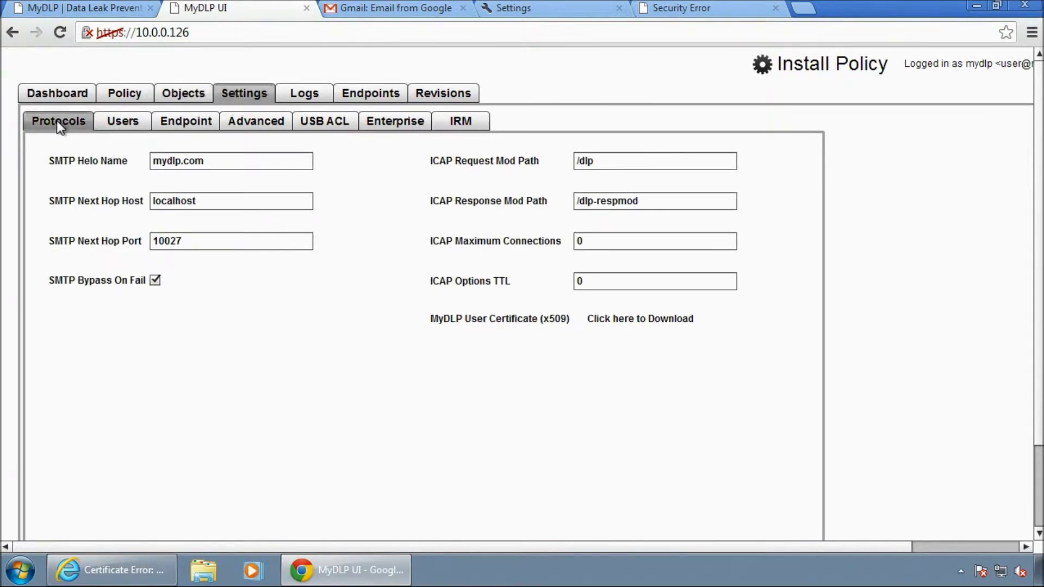
left_click(627, 318)
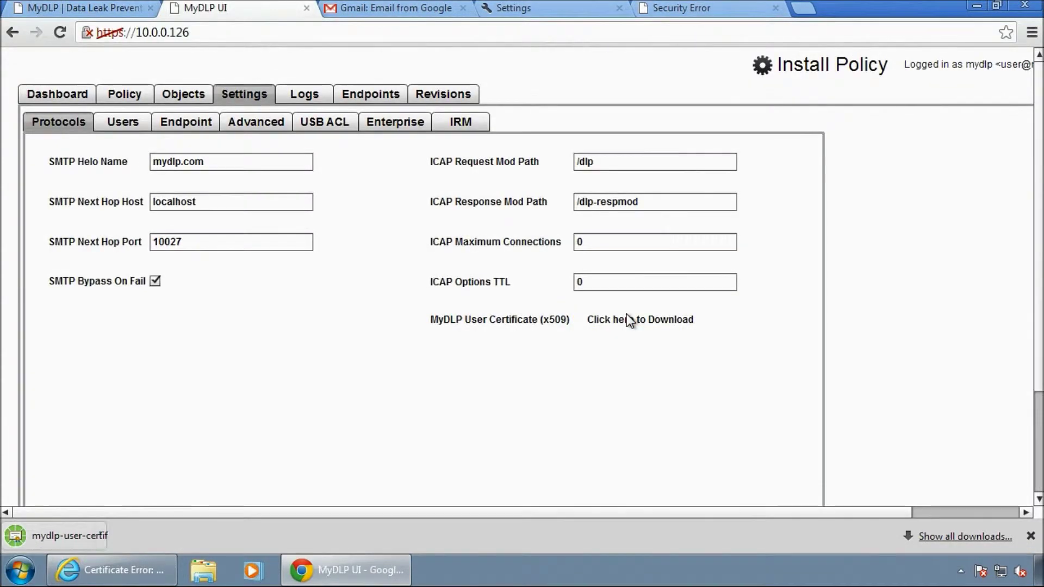
left_click(165, 533)
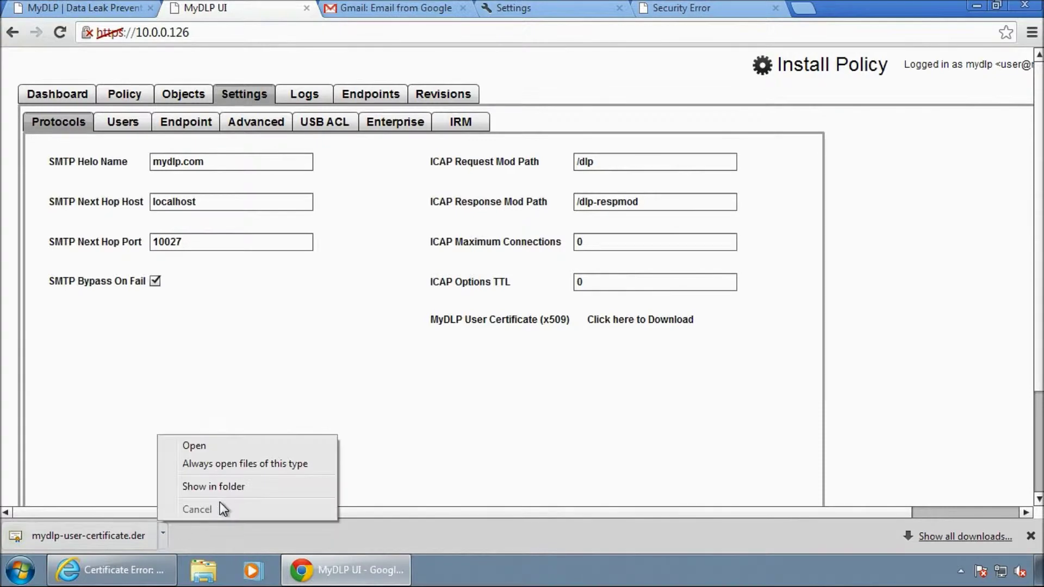
left_click(228, 493)
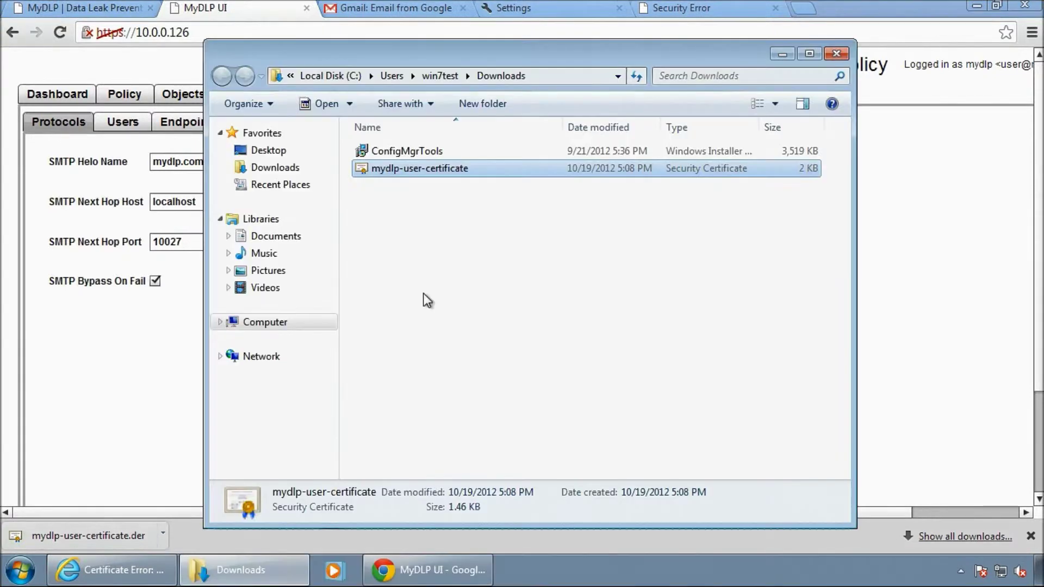
Cut mydlp-user-certificate from the Downloads folder and paste it onto the desktop.
right_click(438, 173)
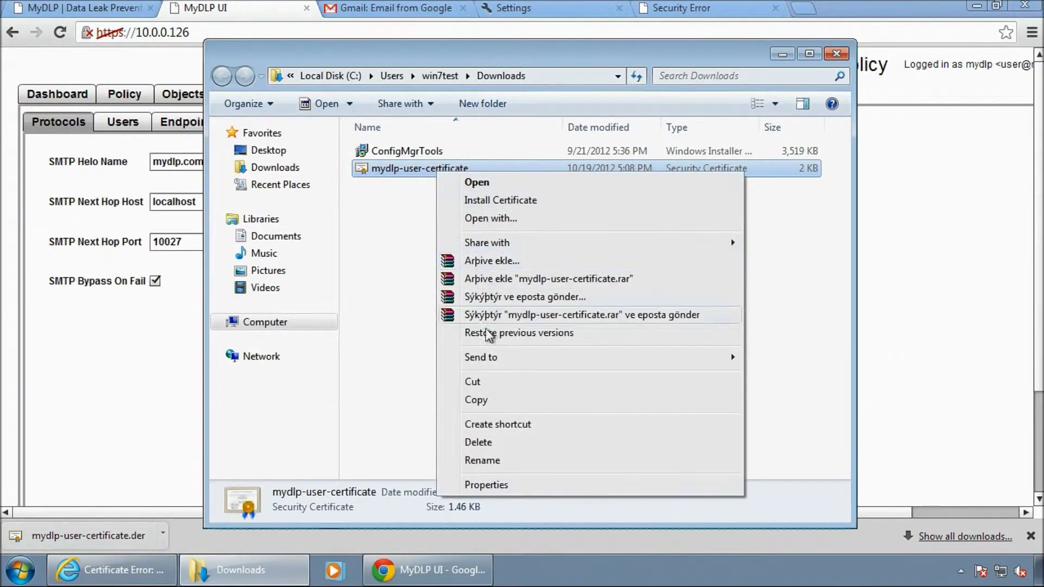
left_click(471, 382)
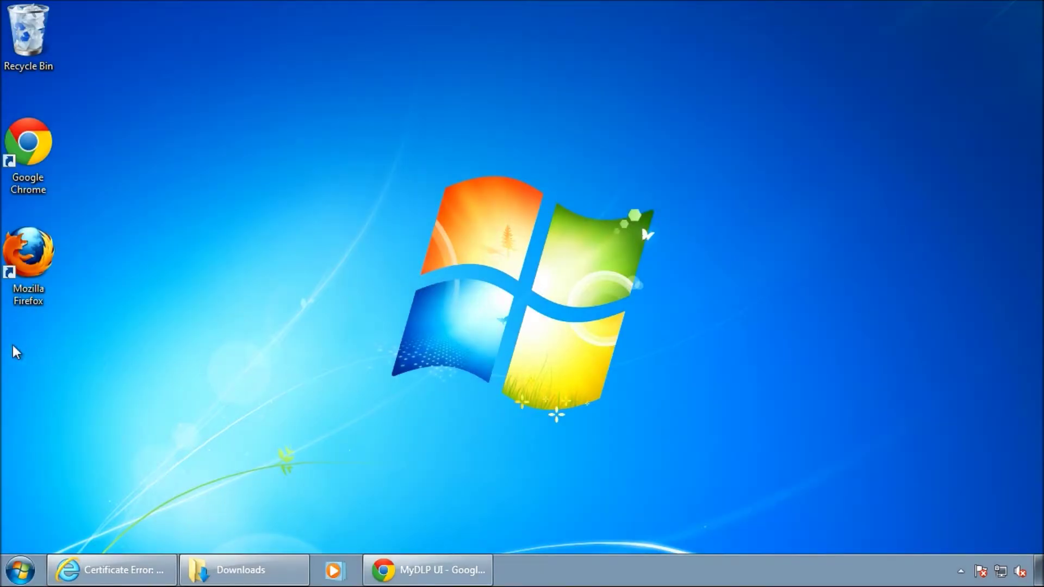
right_click(12, 344)
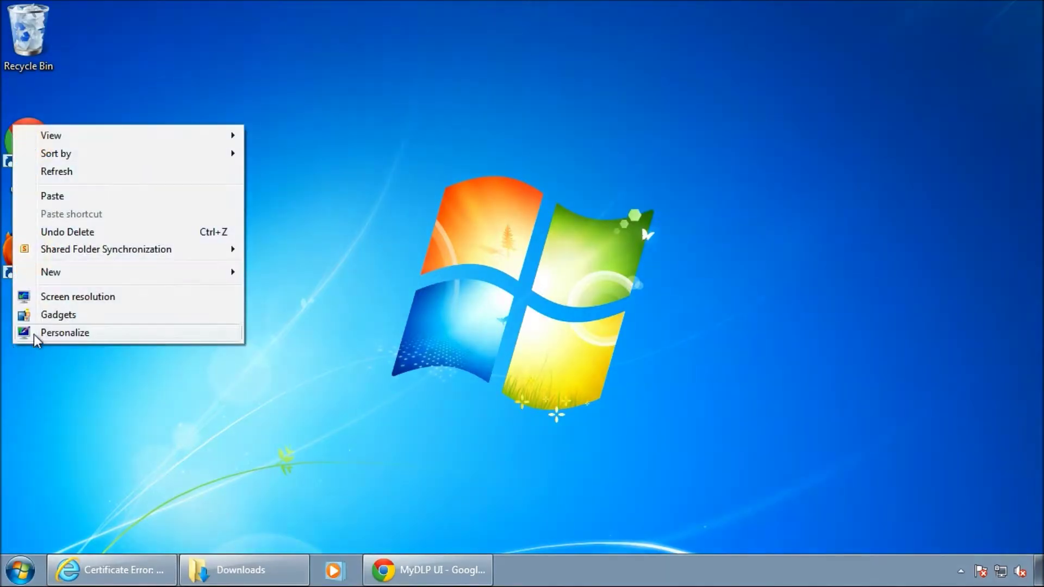
left_click(88, 198)
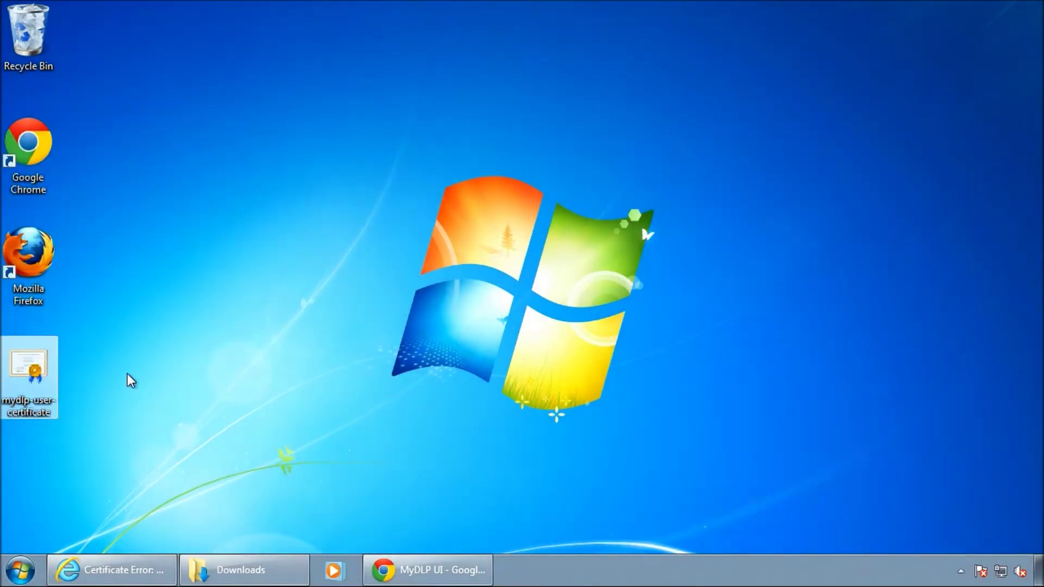
left_click(109, 401)
left_click(409, 575)
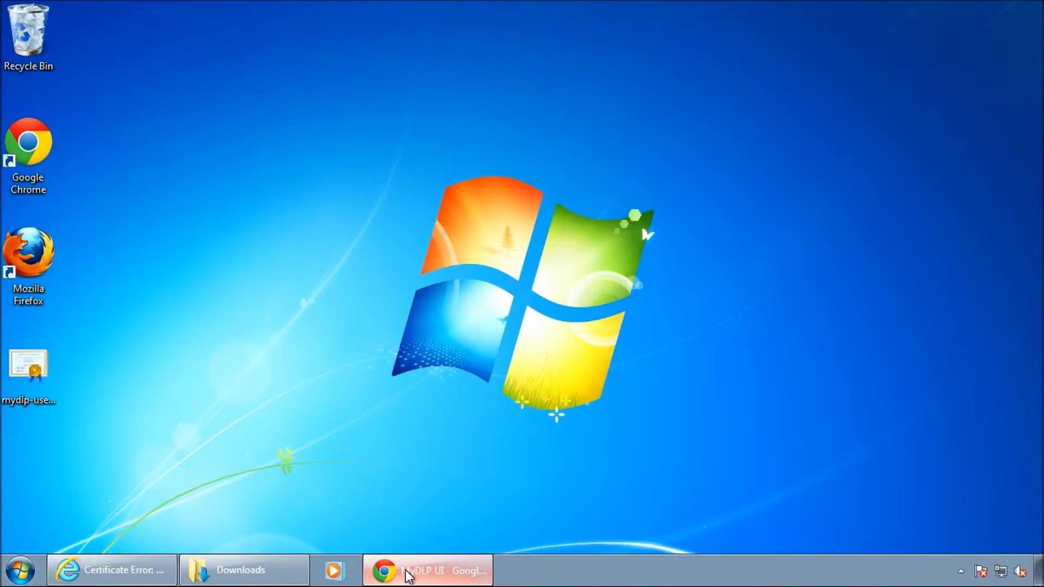
left_click_drag(408, 575, 416, 536)
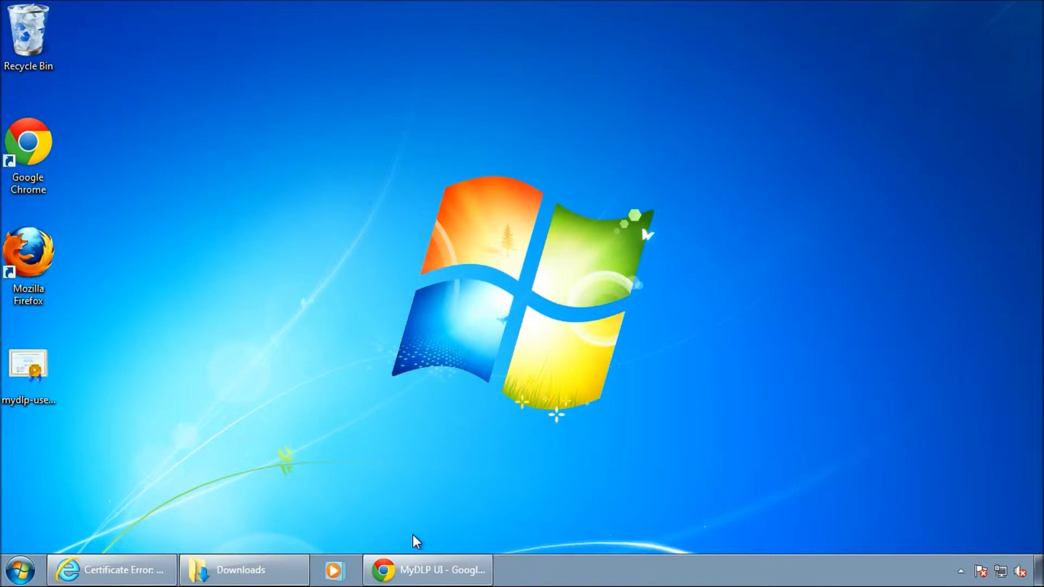
Find Run through Start menu search and launch mmc from it.
left_click(19, 569)
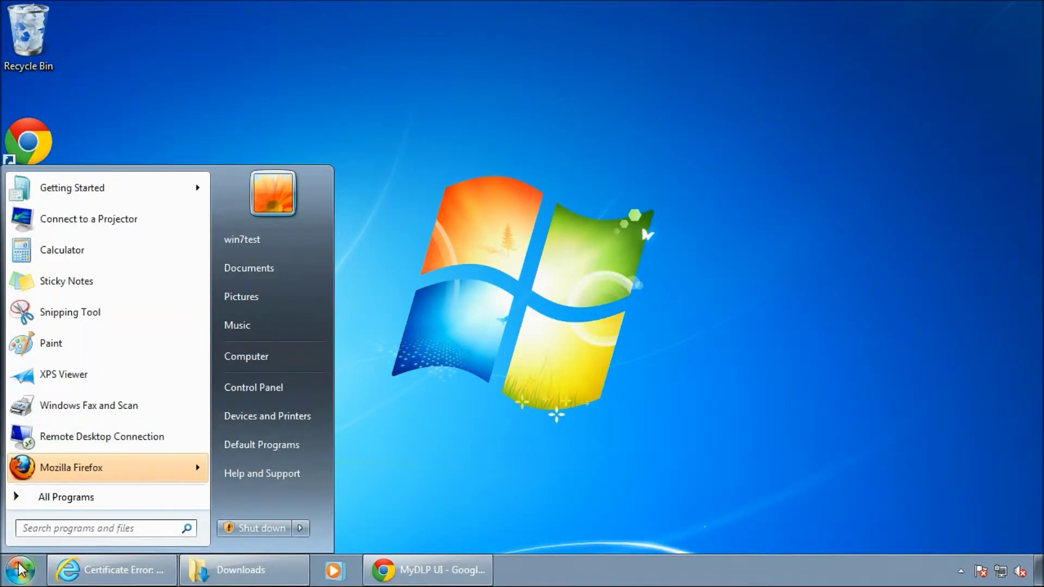
left_click(55, 525)
type("run")
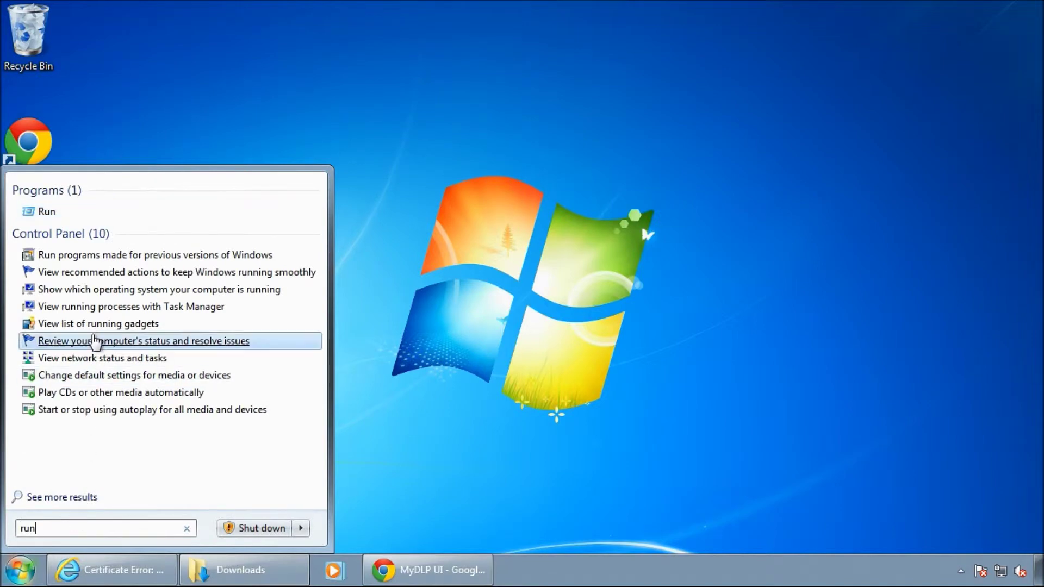
left_click(34, 212)
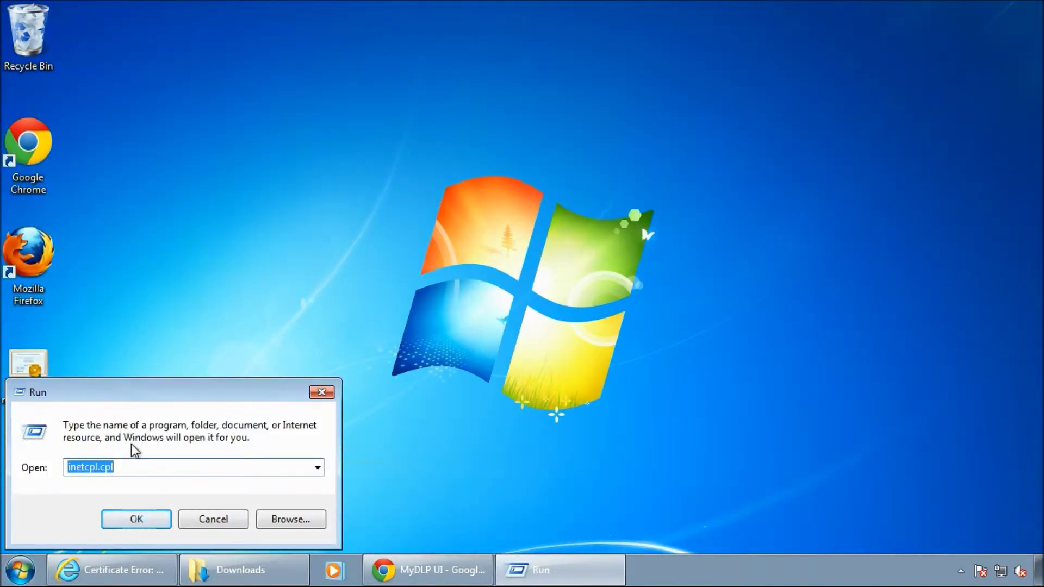
type("mmc")
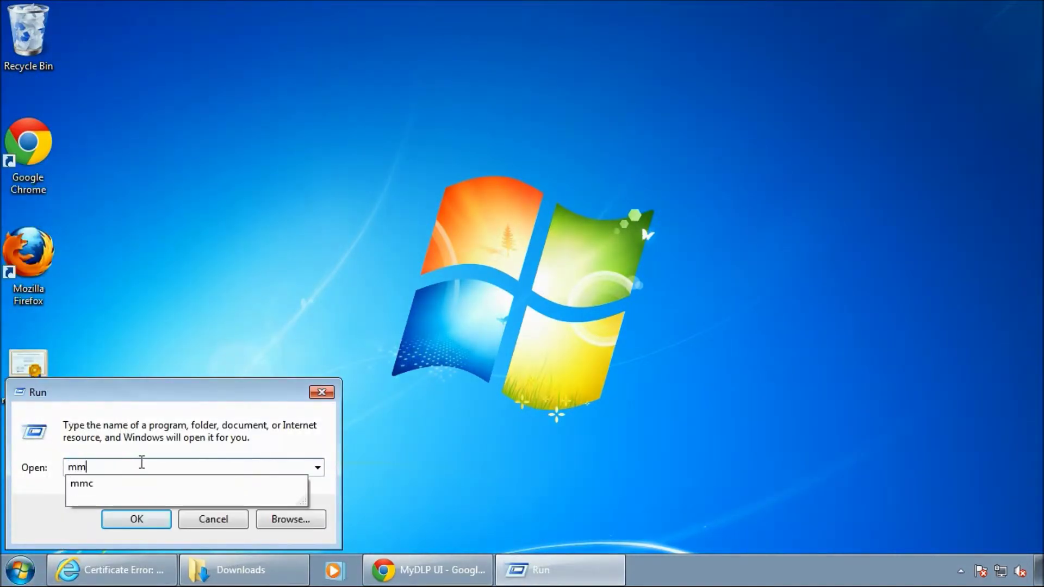
left_click(141, 518)
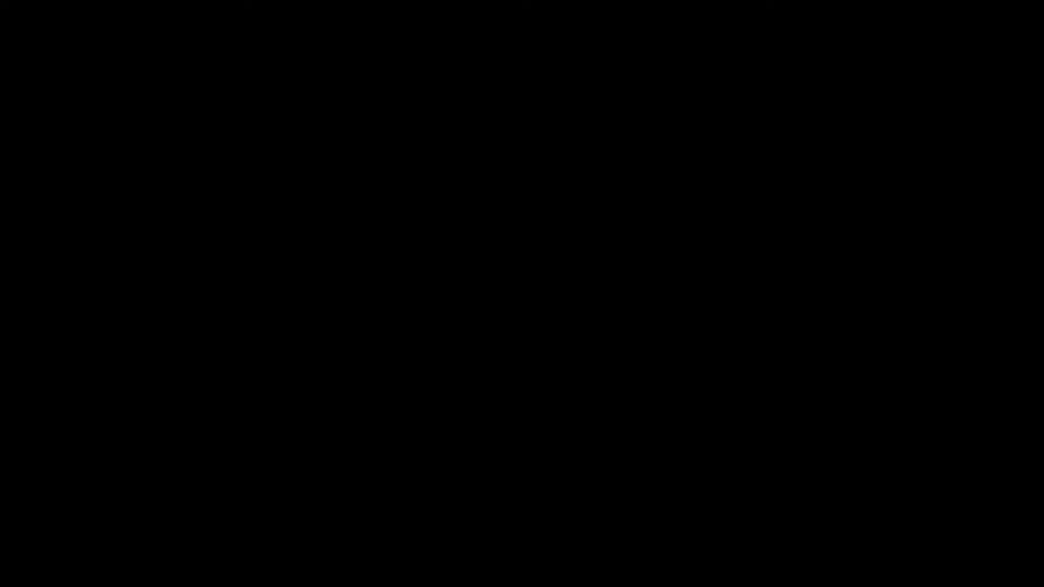
Allow the console as administrator and add the Certificates snap-in for the local computer account.
left_click(267, 495)
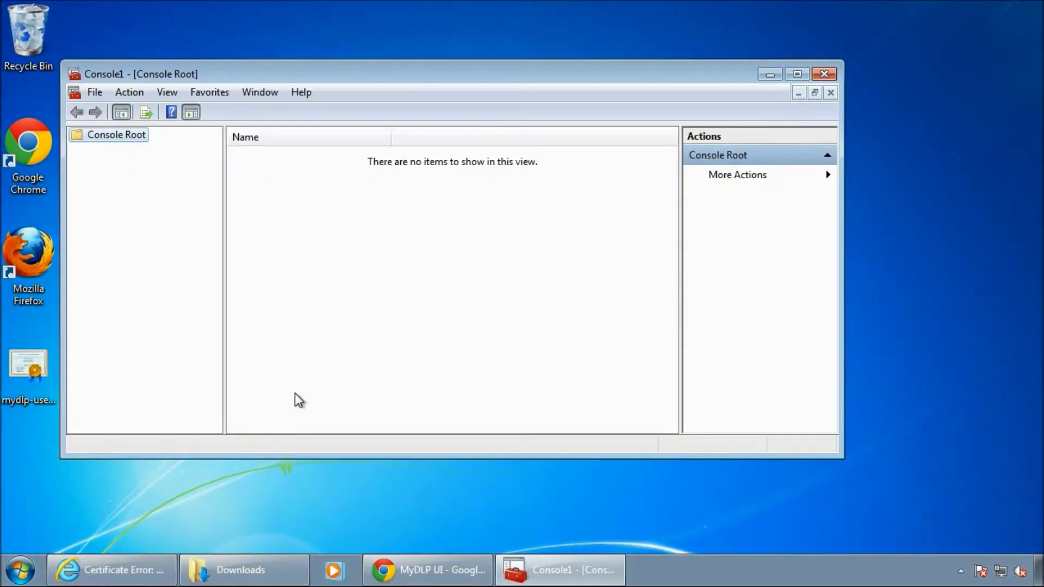
left_click(87, 91)
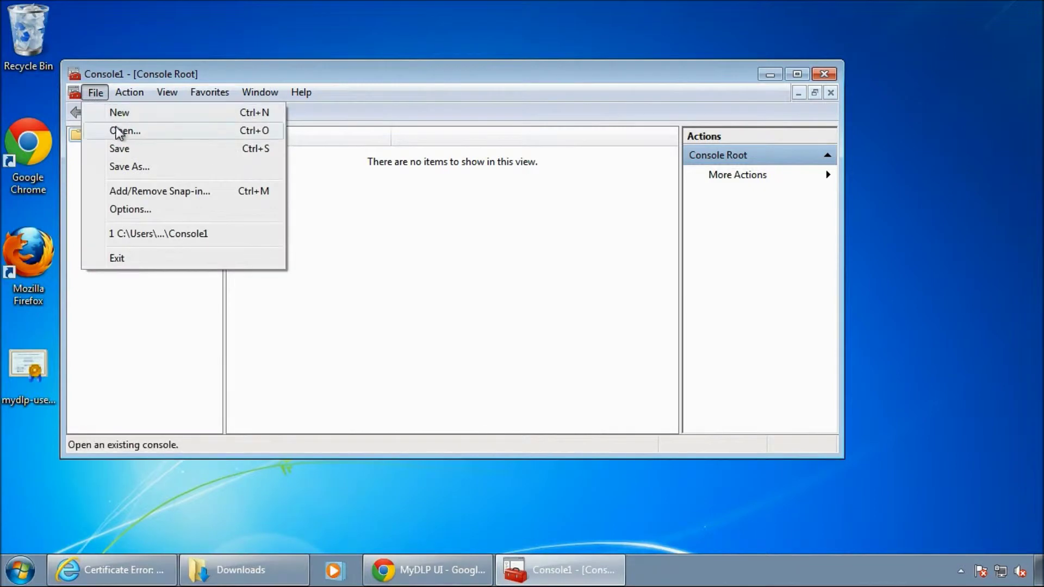
left_click(146, 194)
left_click(243, 199)
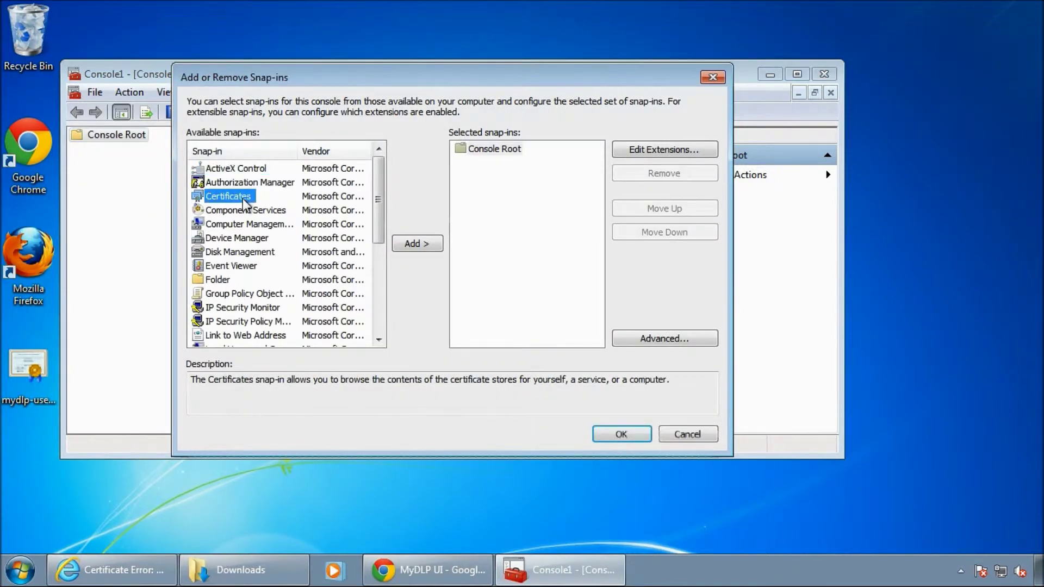
left_click(404, 244)
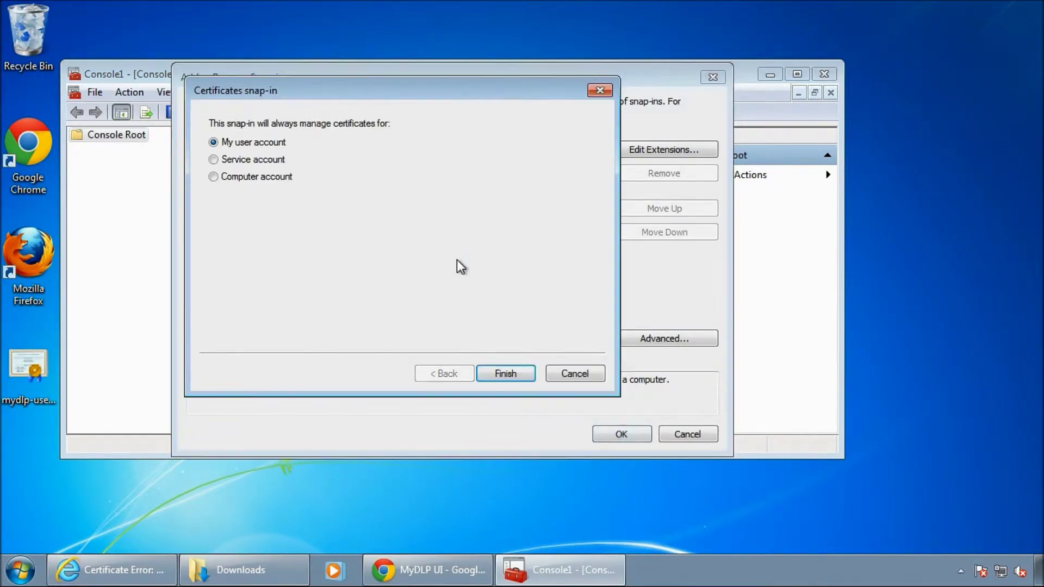
left_click(258, 178)
left_click(506, 373)
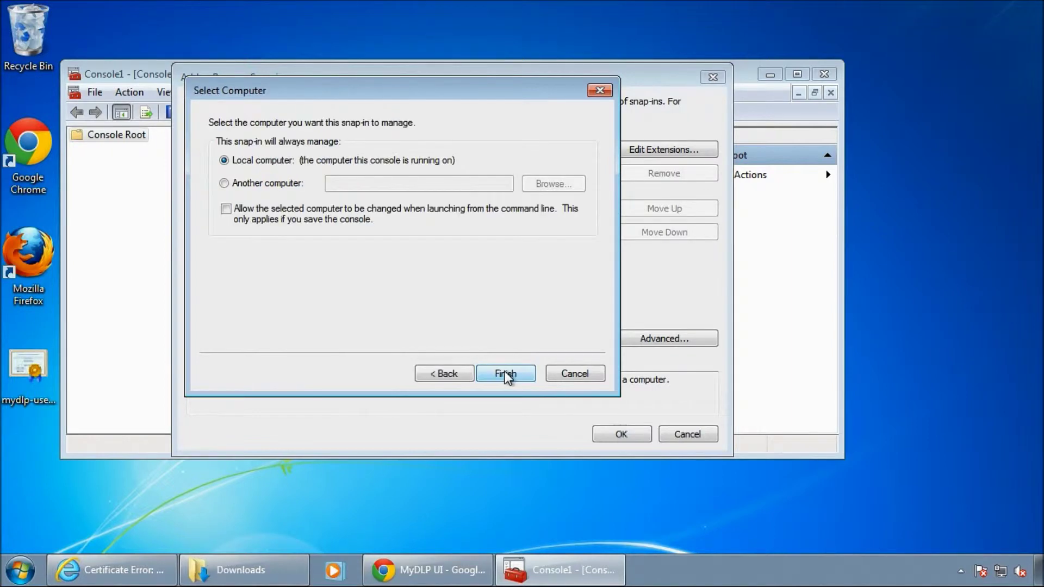
left_click(517, 380)
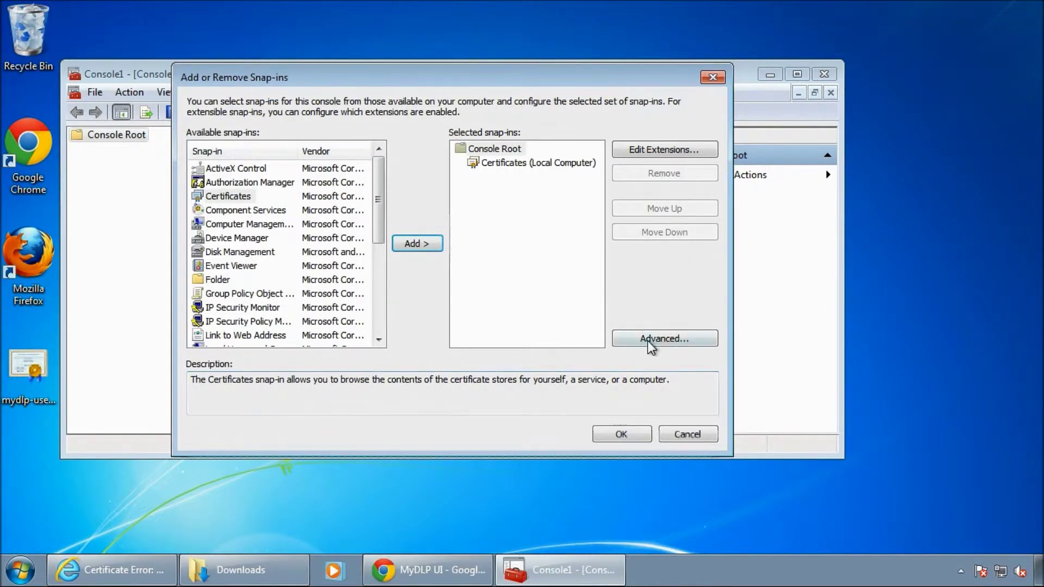
left_click(639, 437)
Expand Certificates (Local Computer) and select the Trusted Root Certification Authorities store.
double_click(123, 152)
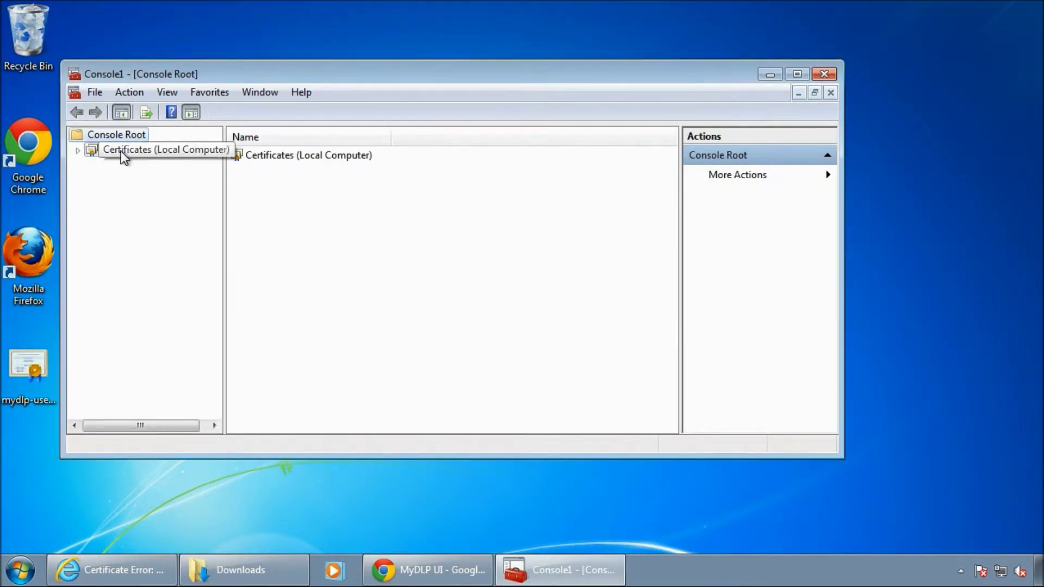
double_click(141, 180)
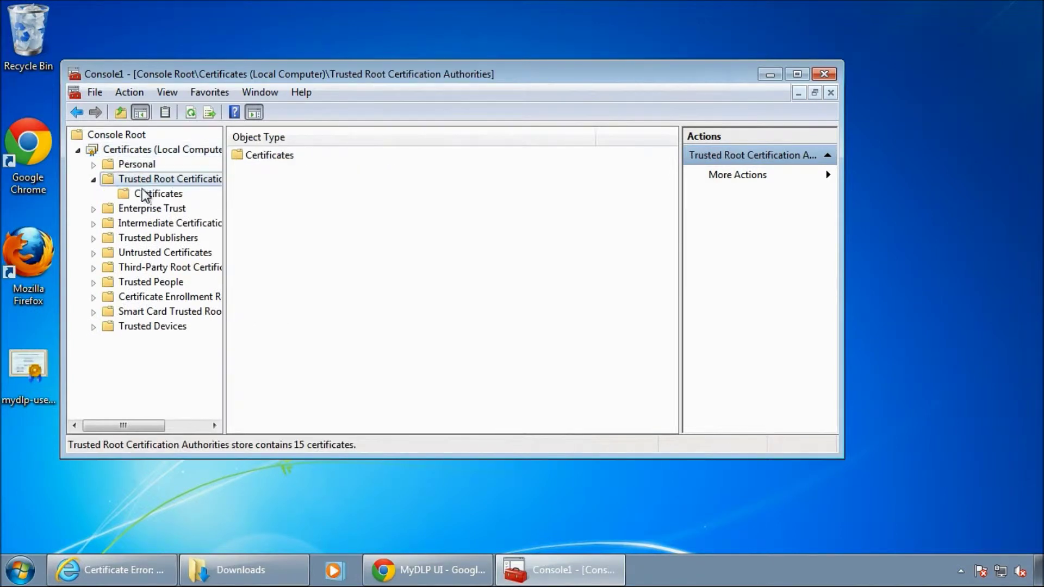
left_click(145, 194)
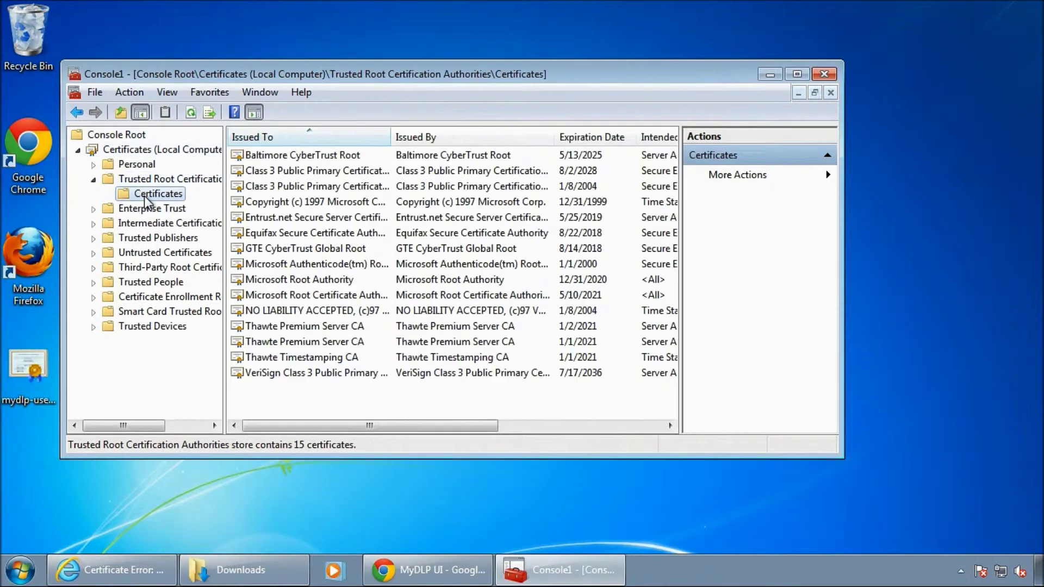
left_click(105, 180)
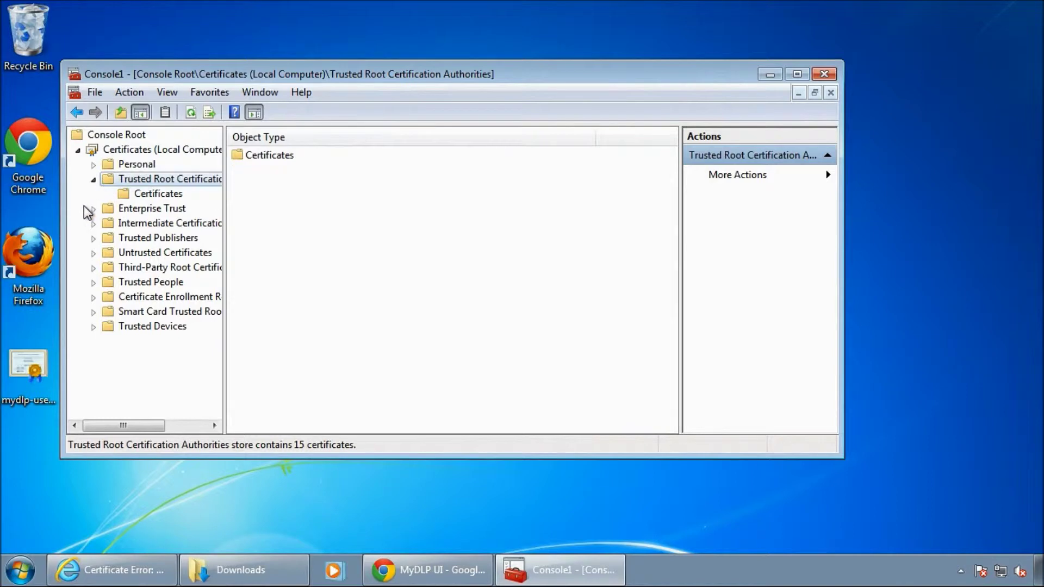
right_click(108, 181)
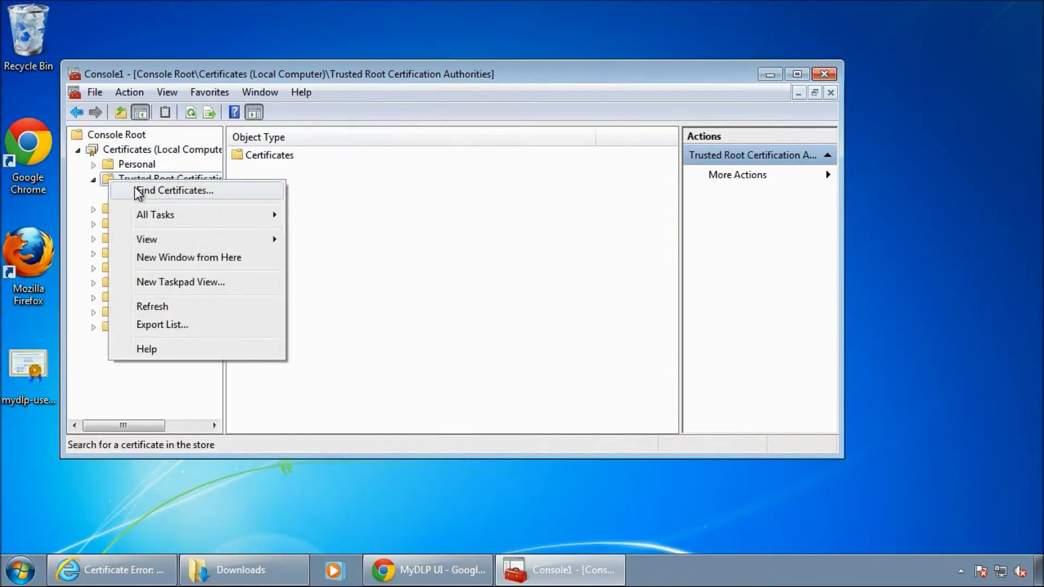
mouse_move(172, 217)
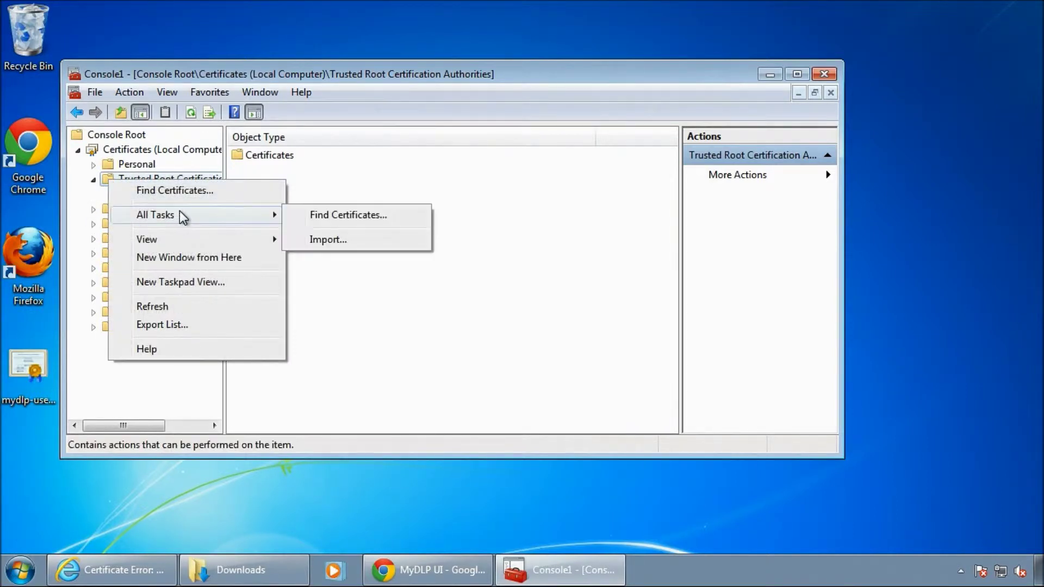
Start a certificate import and pick mydlp-user-certificate from the Desktop, showing all file types.
left_click(322, 235)
left_click(378, 434)
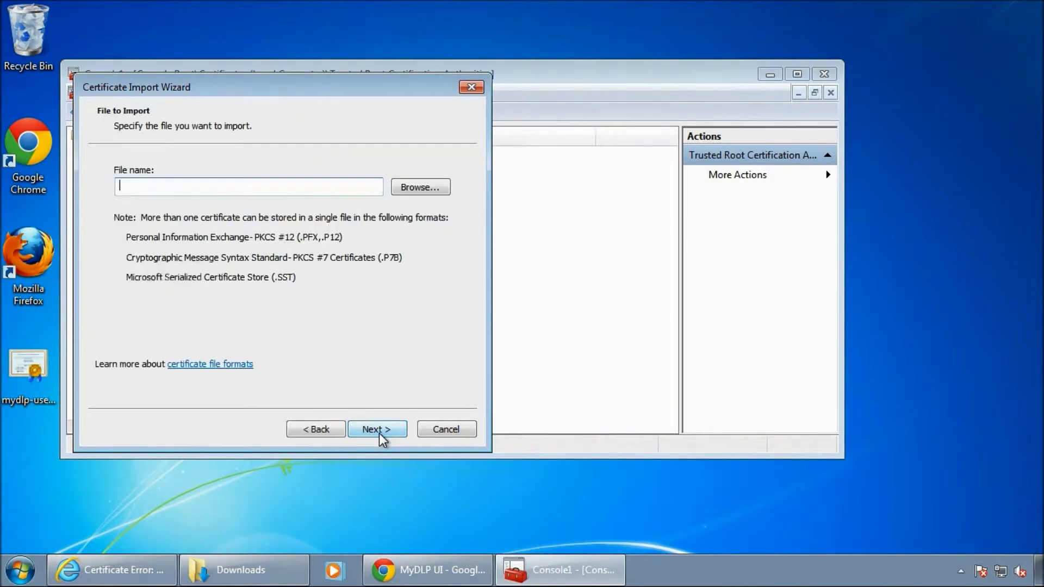
left_click(404, 188)
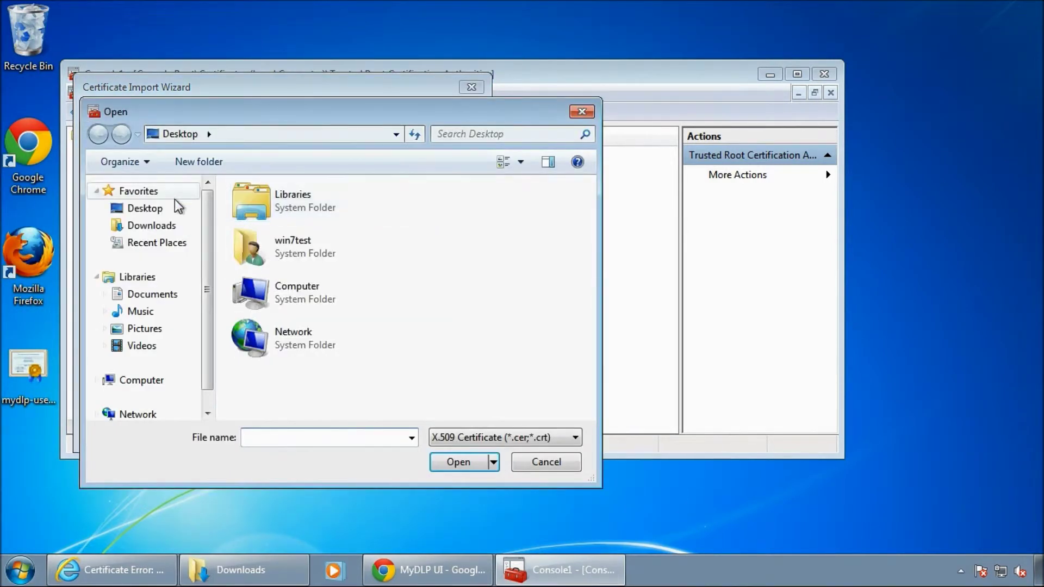
left_click(134, 207)
left_click(574, 437)
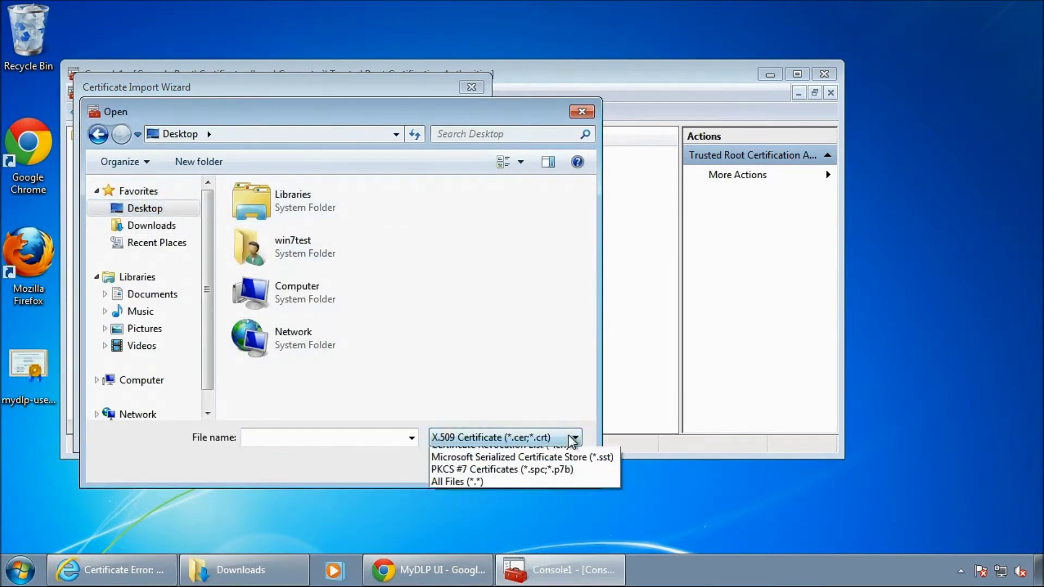
left_click(535, 527)
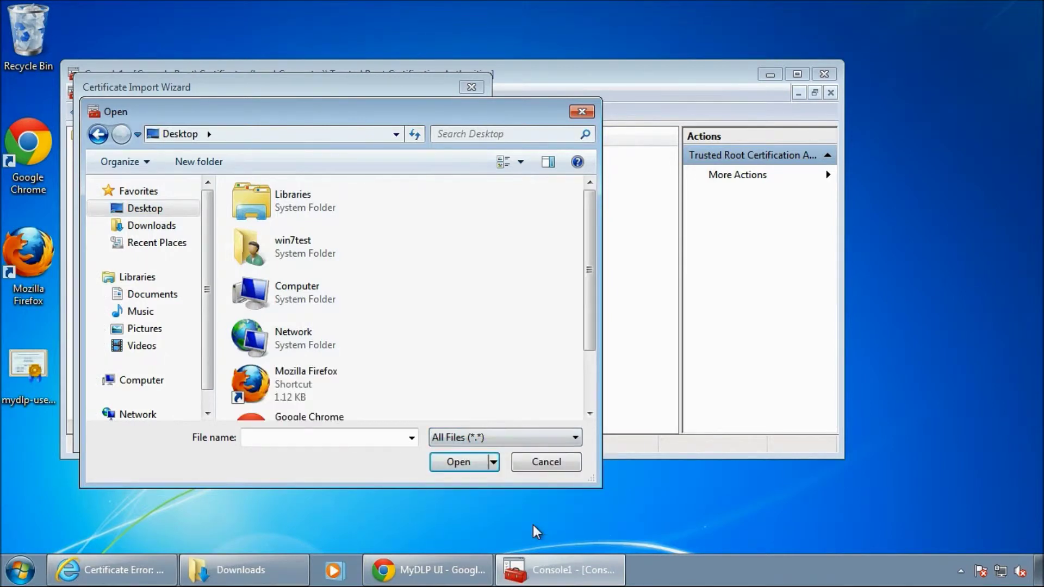
left_click_drag(590, 276, 586, 361)
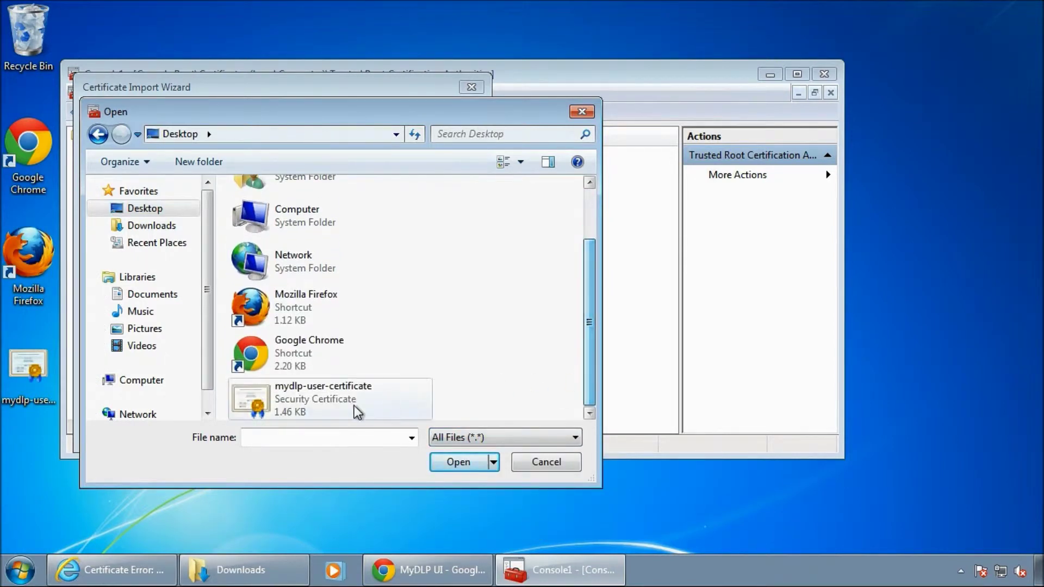
double_click(320, 405)
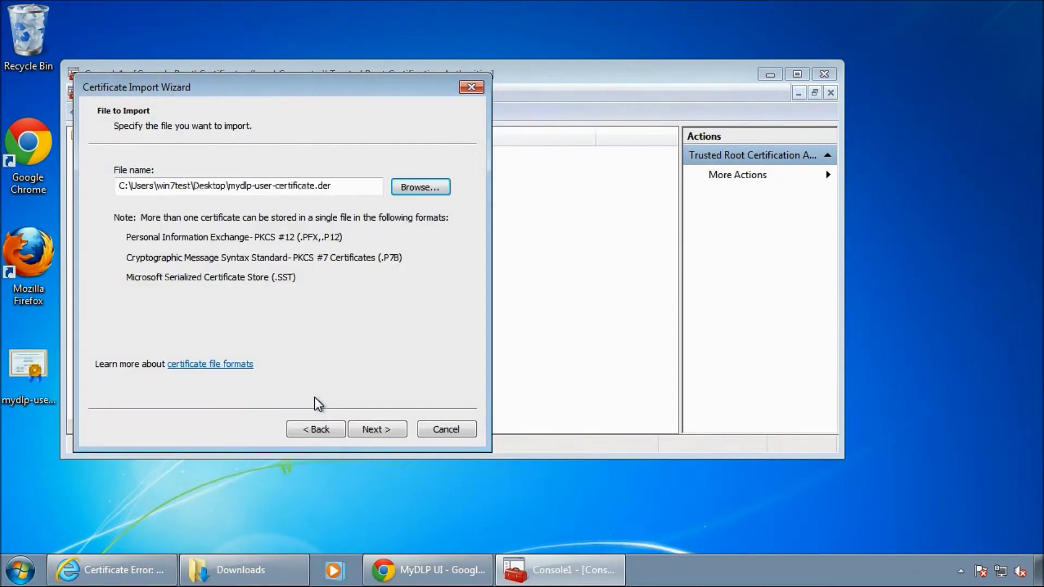
Place the certificate in Trusted Root Certification Authorities and finish the import.
left_click(384, 430)
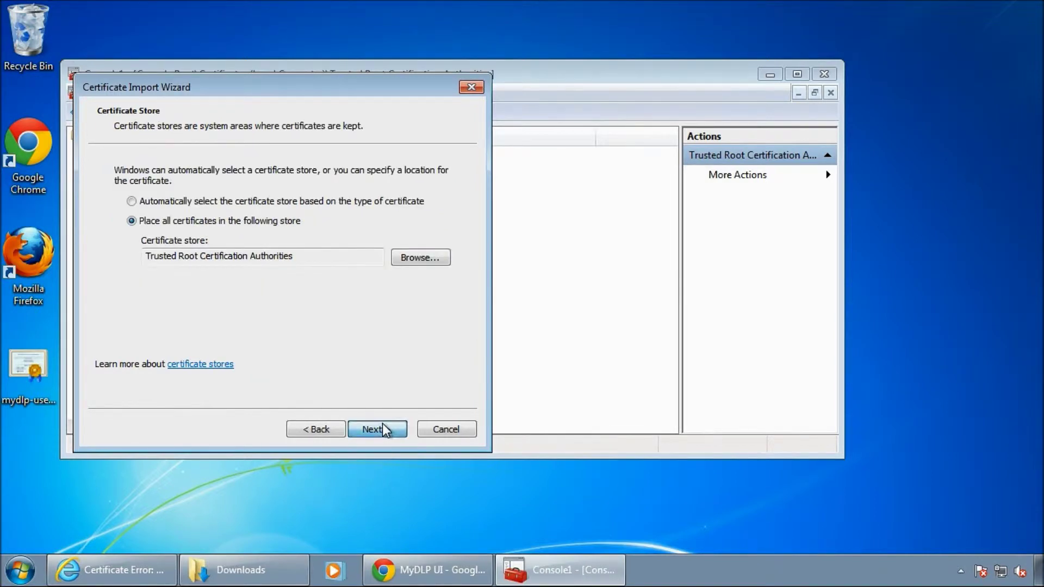
left_click(383, 428)
left_click(382, 424)
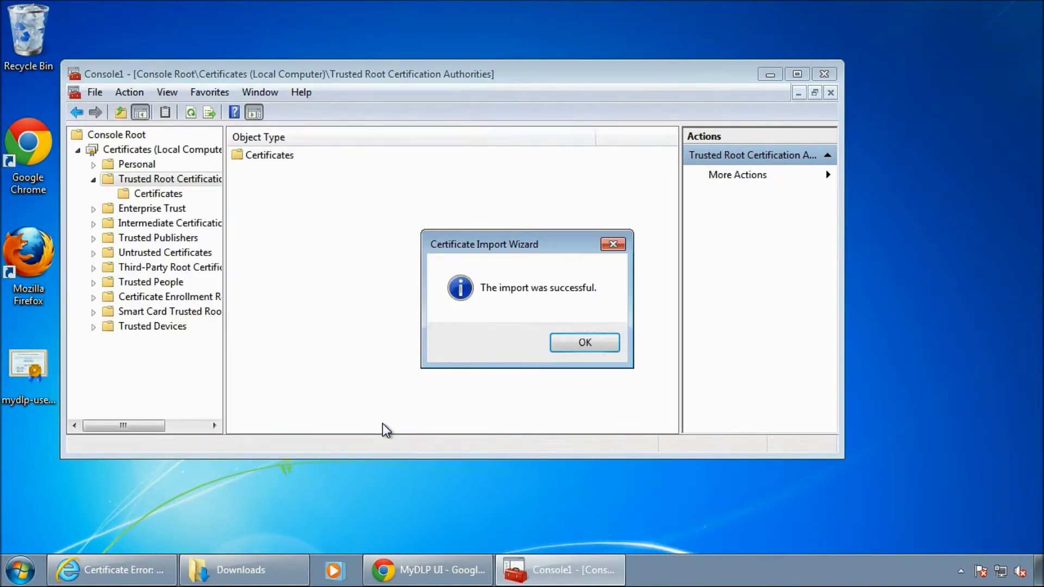
Dismiss the success message and locate the new '*' certificate among the 16 trusted roots.
left_click(572, 341)
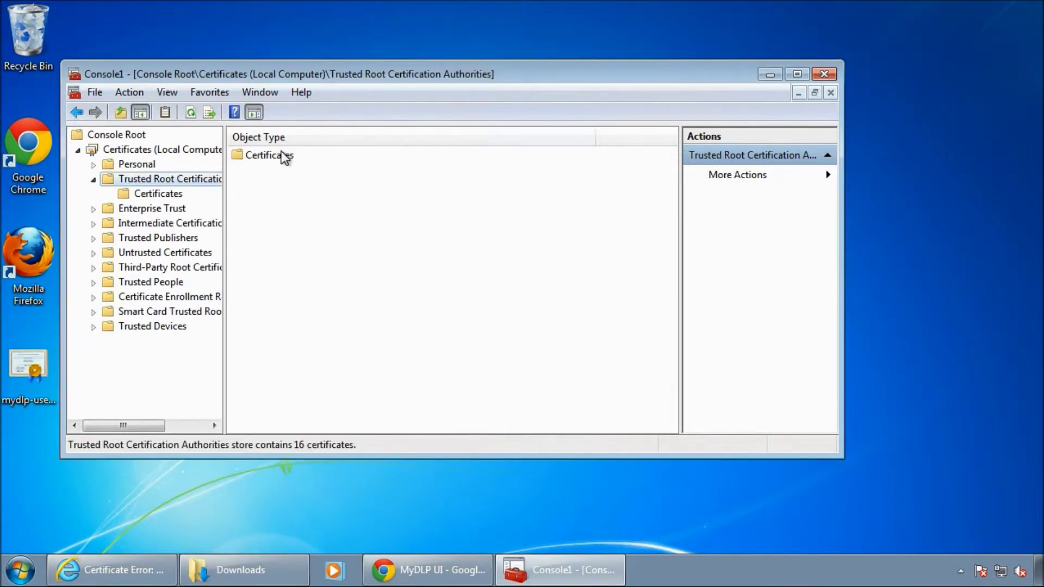
double_click(283, 157)
left_click(315, 156)
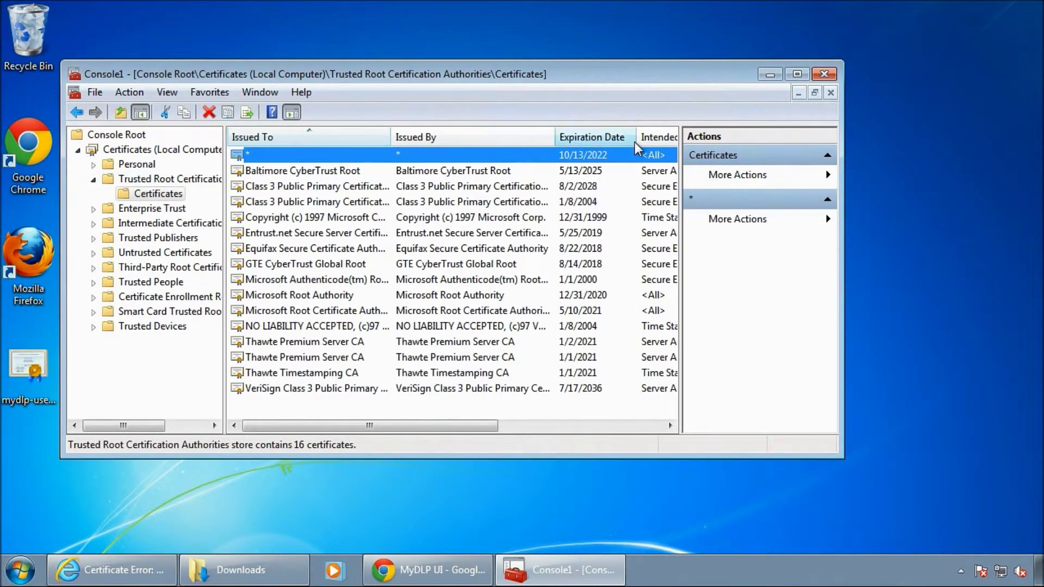
Close the console, saving it as Console1.msc over the existing file.
left_click(825, 74)
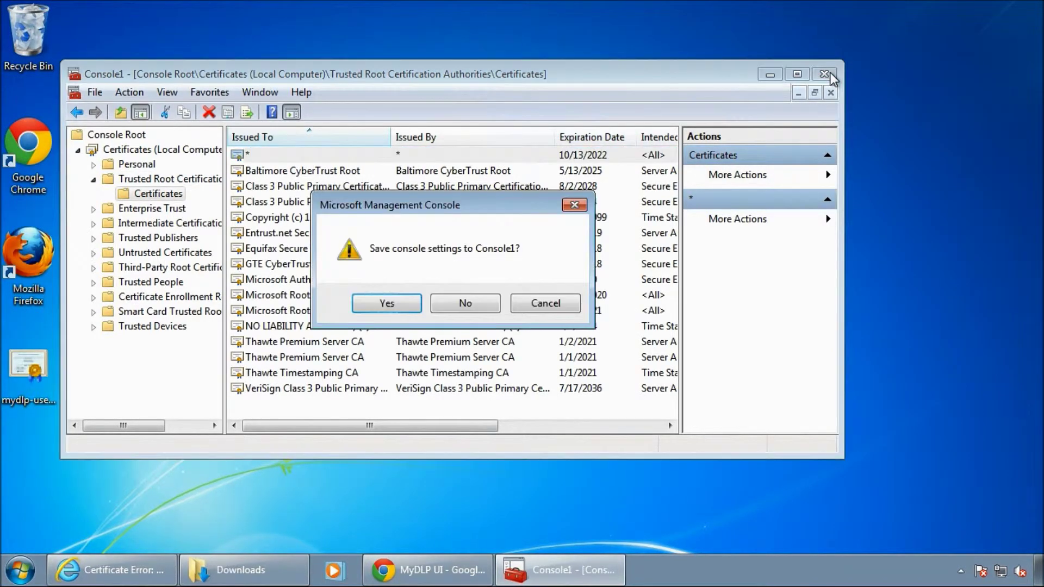
left_click(387, 303)
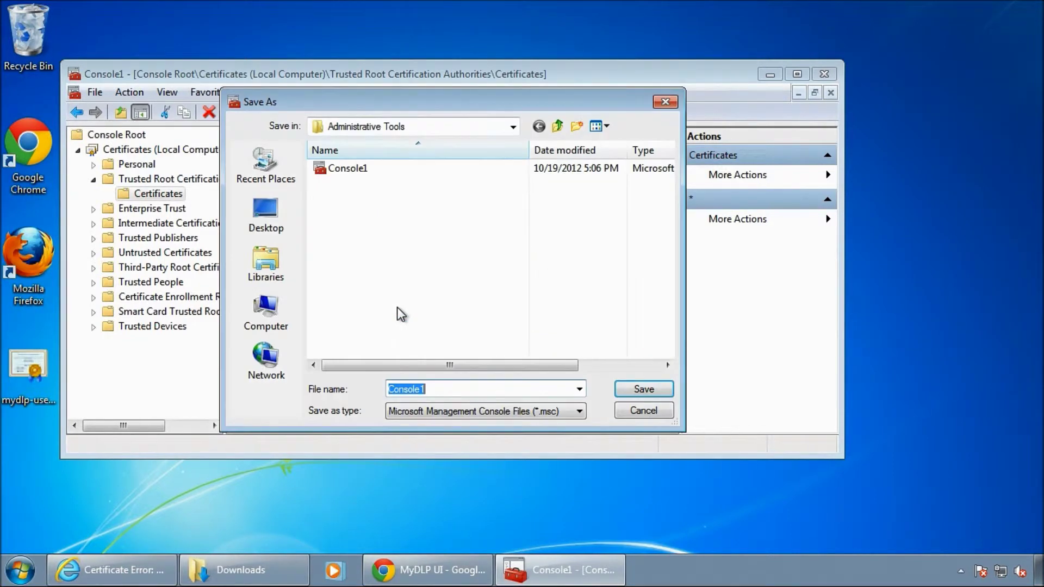
left_click(652, 392)
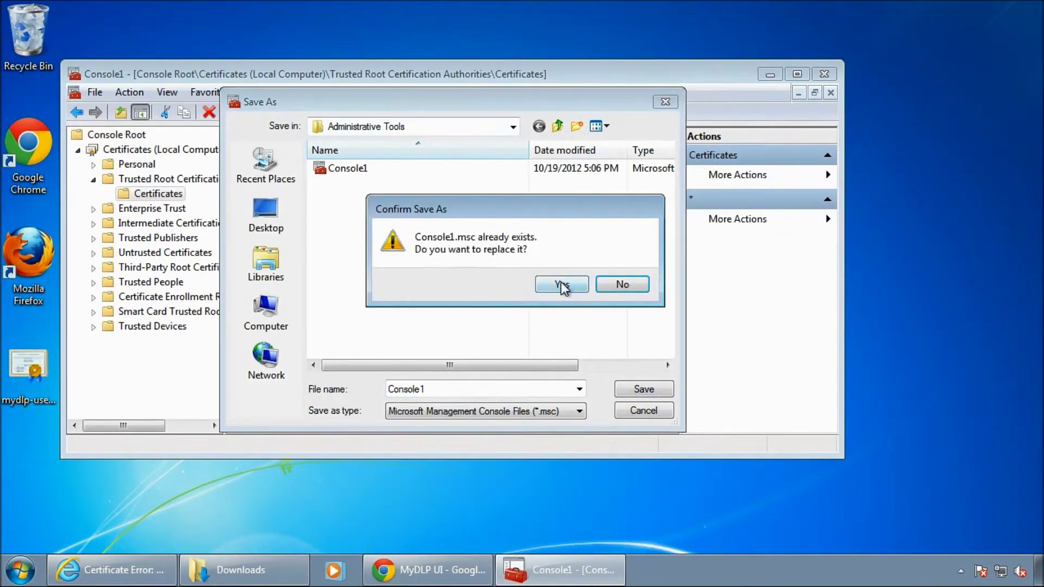
left_click(561, 283)
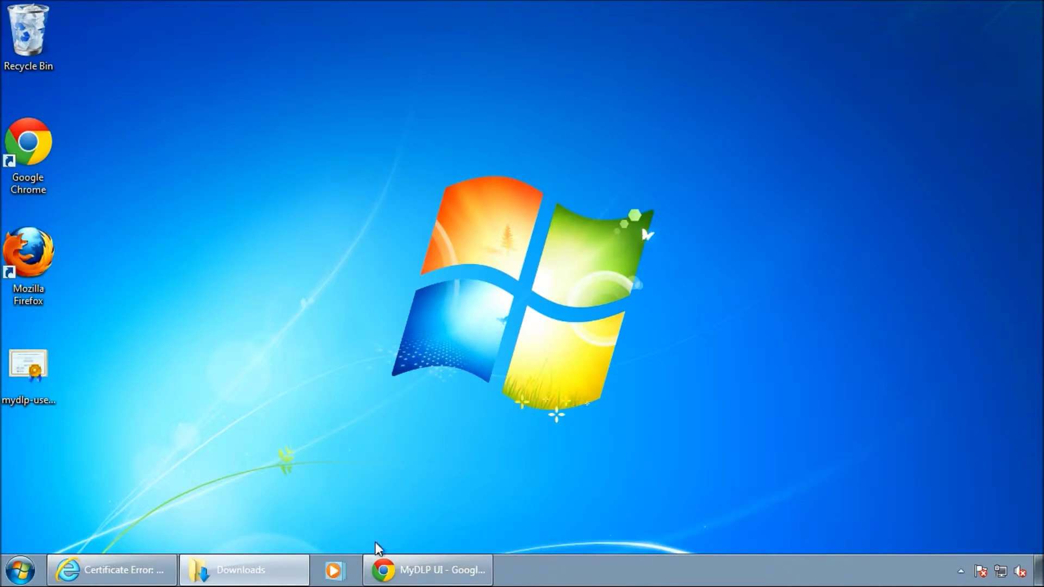
Close the Chrome window and all Internet Explorer tabs from the taskbar.
right_click(384, 571)
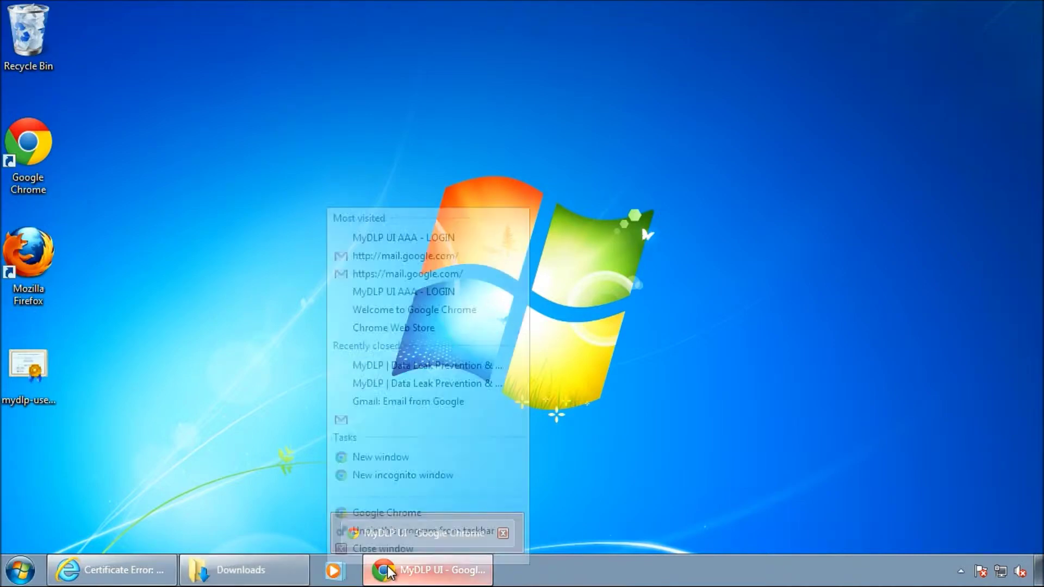
left_click(383, 538)
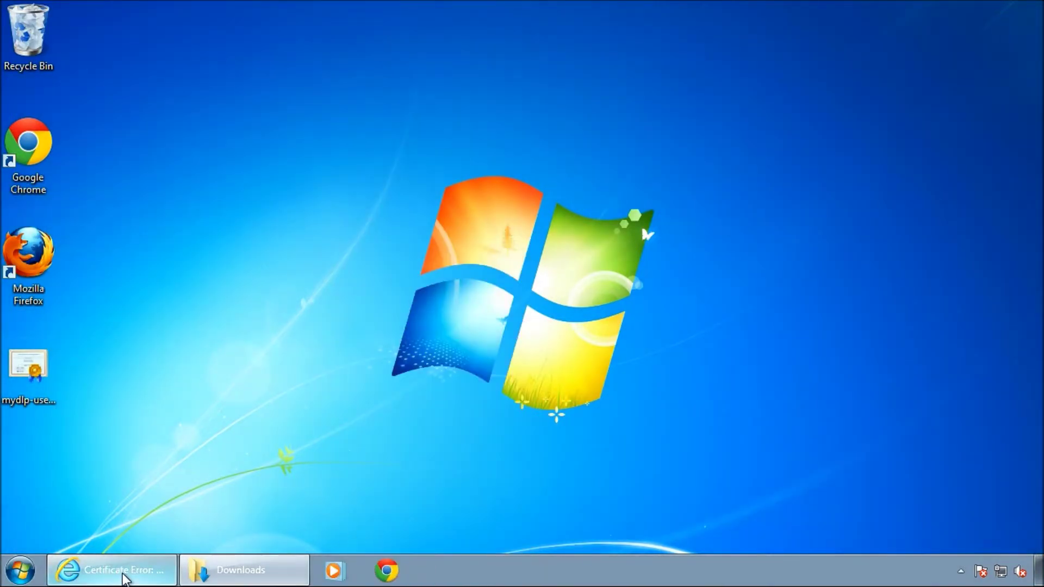
right_click(120, 574)
left_click(113, 537)
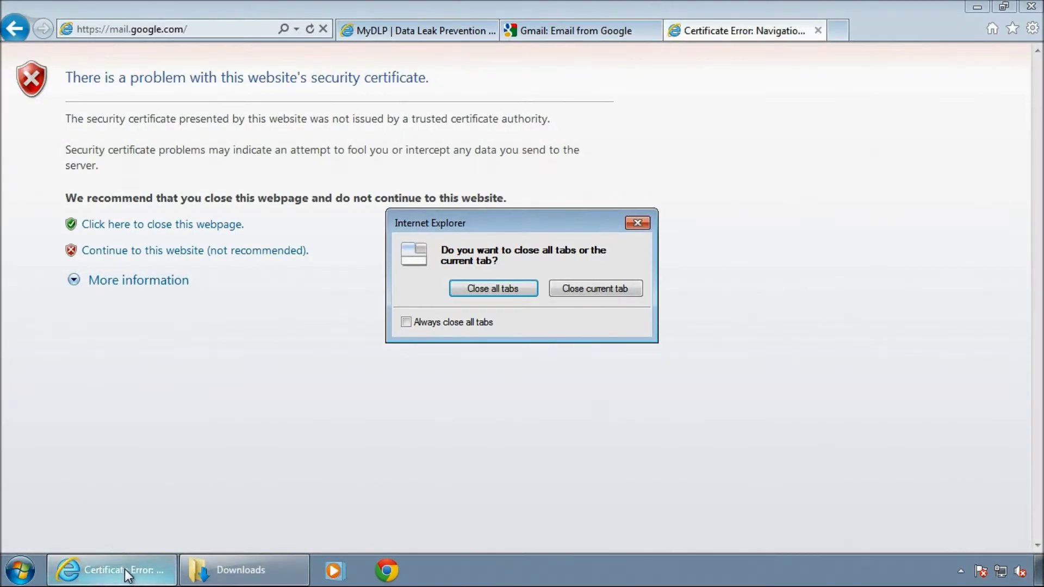
left_click(511, 298)
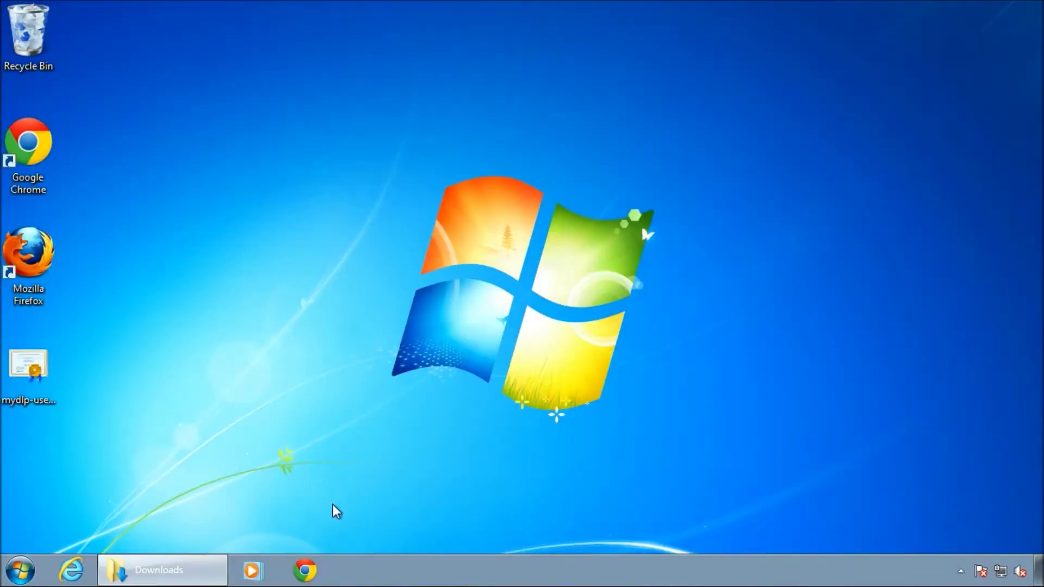
Load mail.google.com in a new maximized Chrome tab and inspect its HTTPS certificate details.
left_click(306, 571)
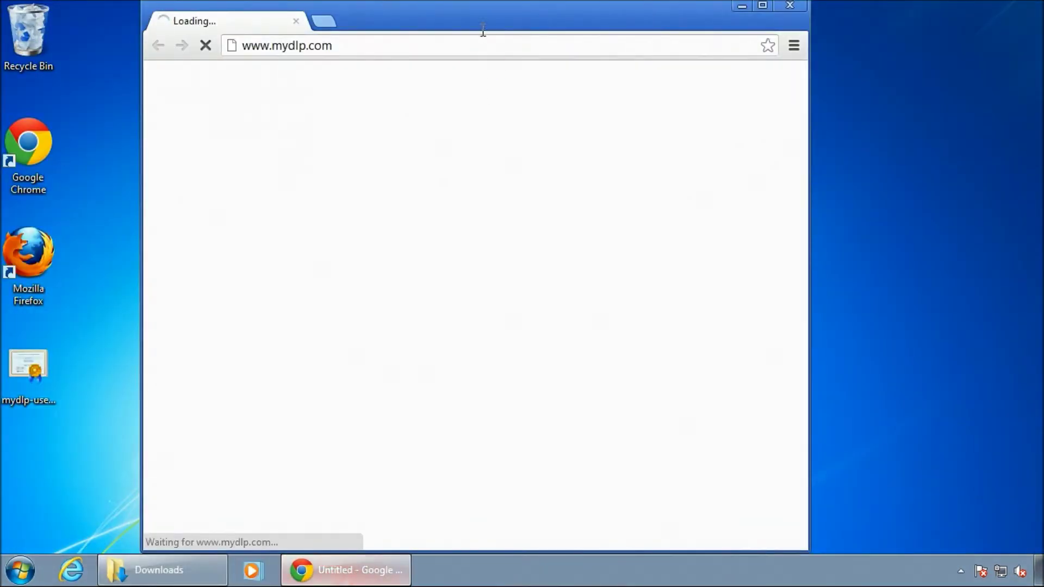
double_click(482, 10)
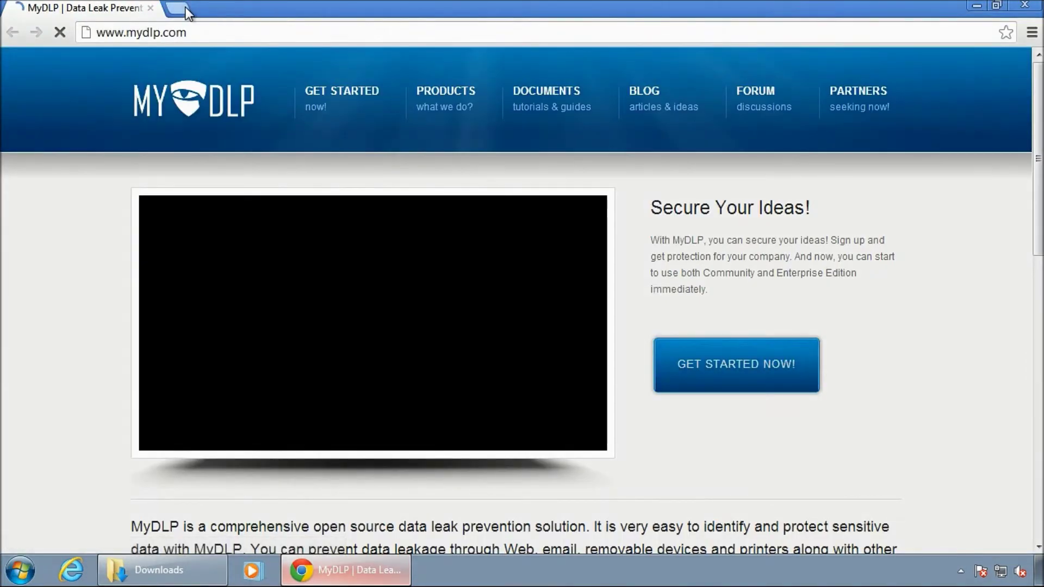
key("ctrl+t")
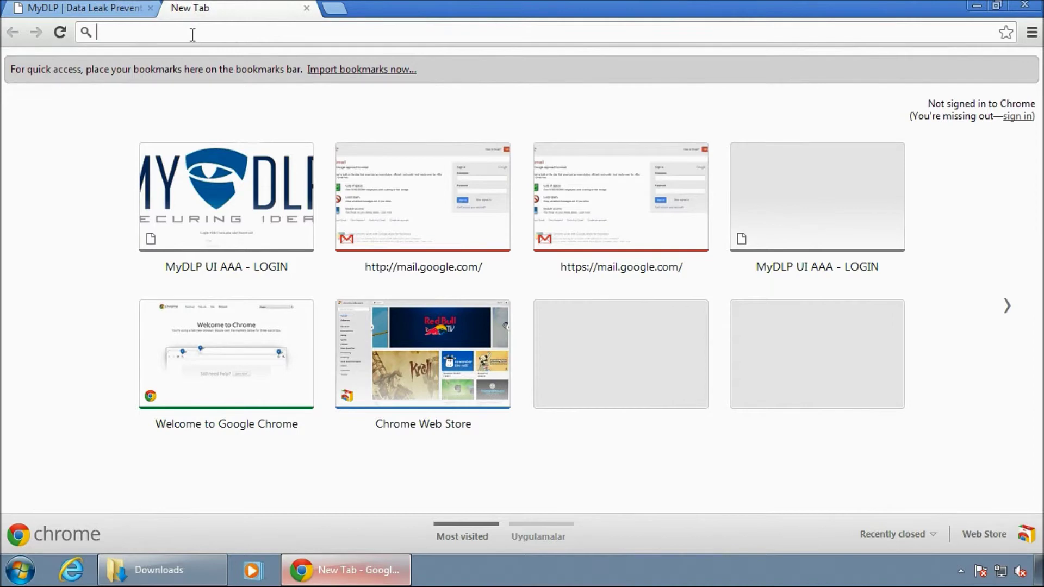
type("mail.google.com")
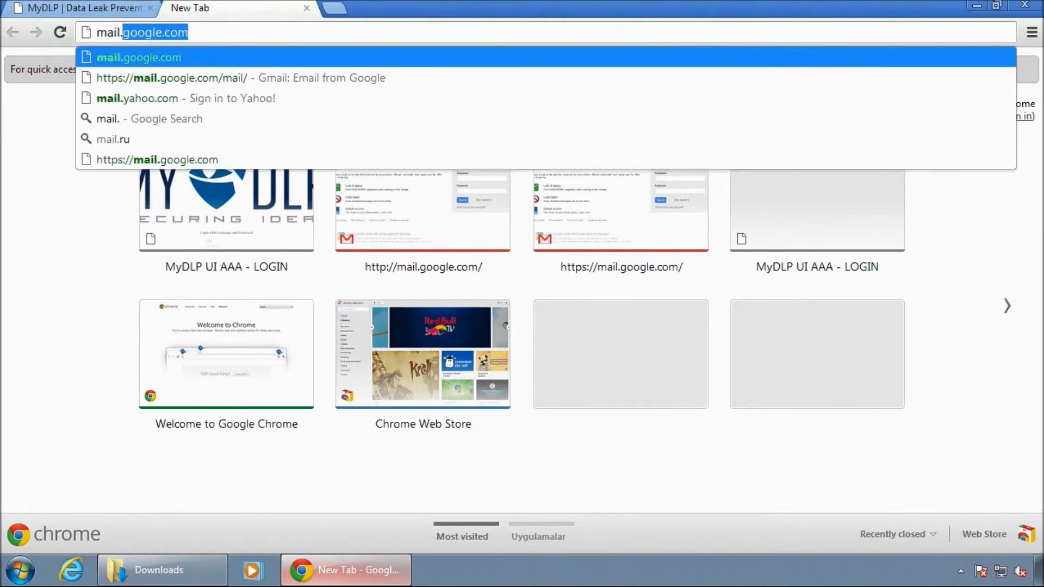
key("Return")
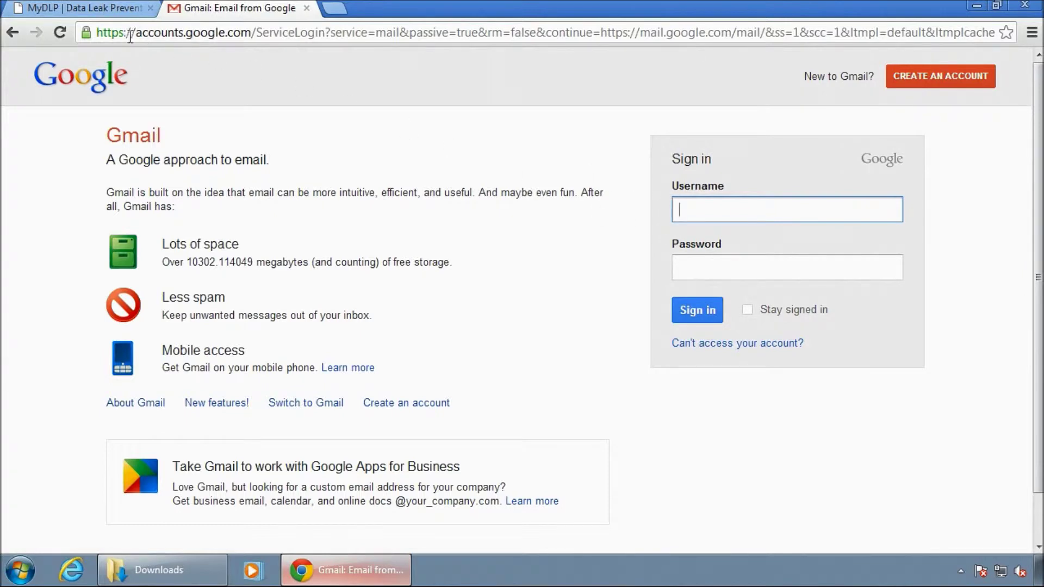
left_click(86, 34)
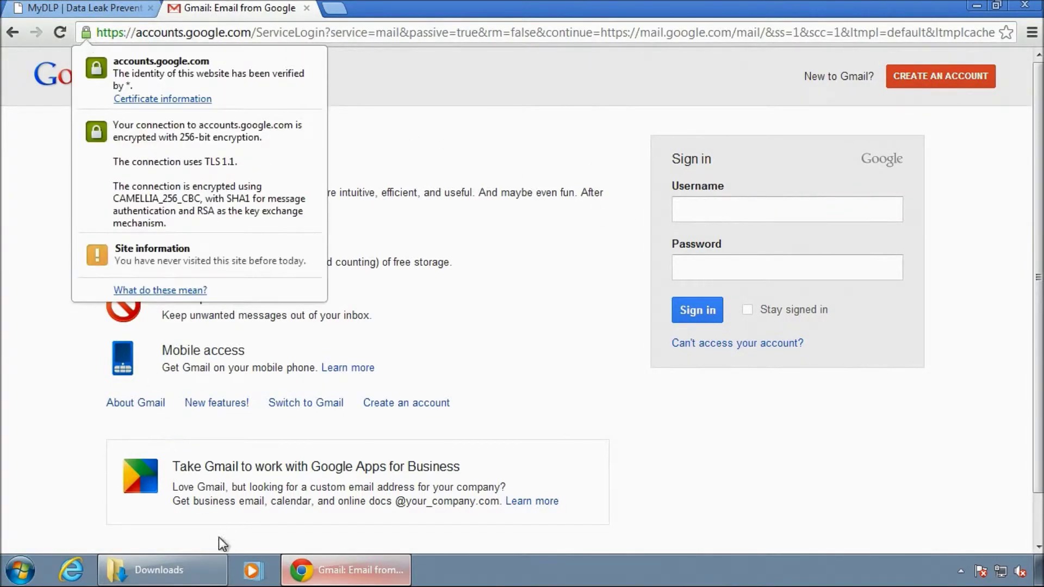
left_click(71, 570)
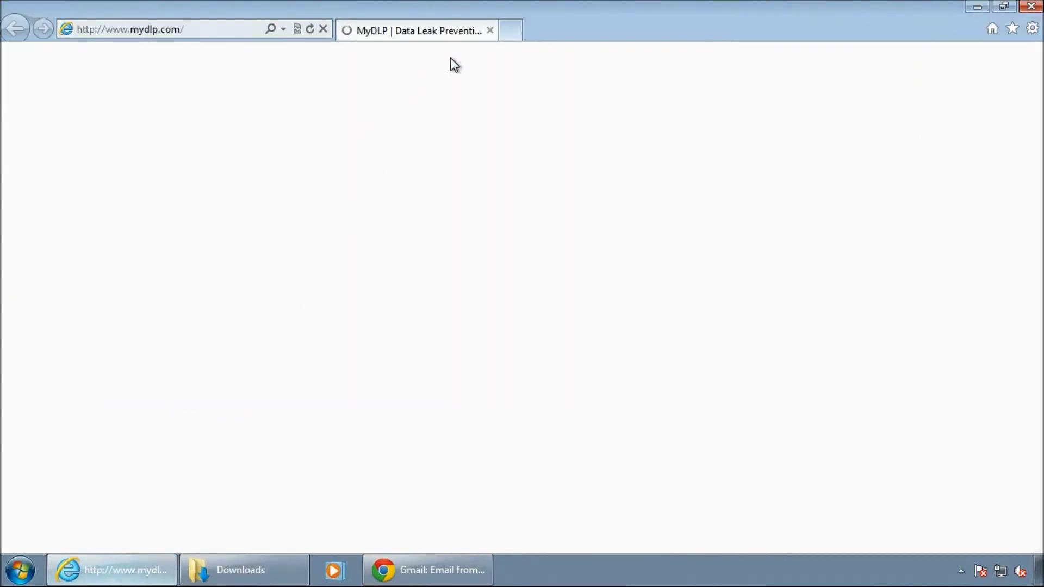
left_click(513, 29)
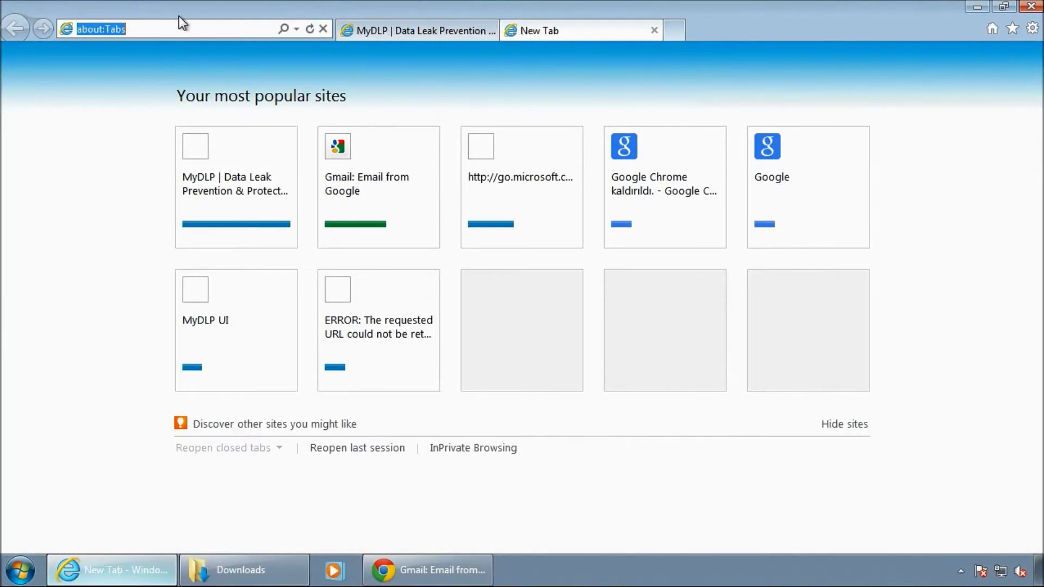
type("mail.google.com/")
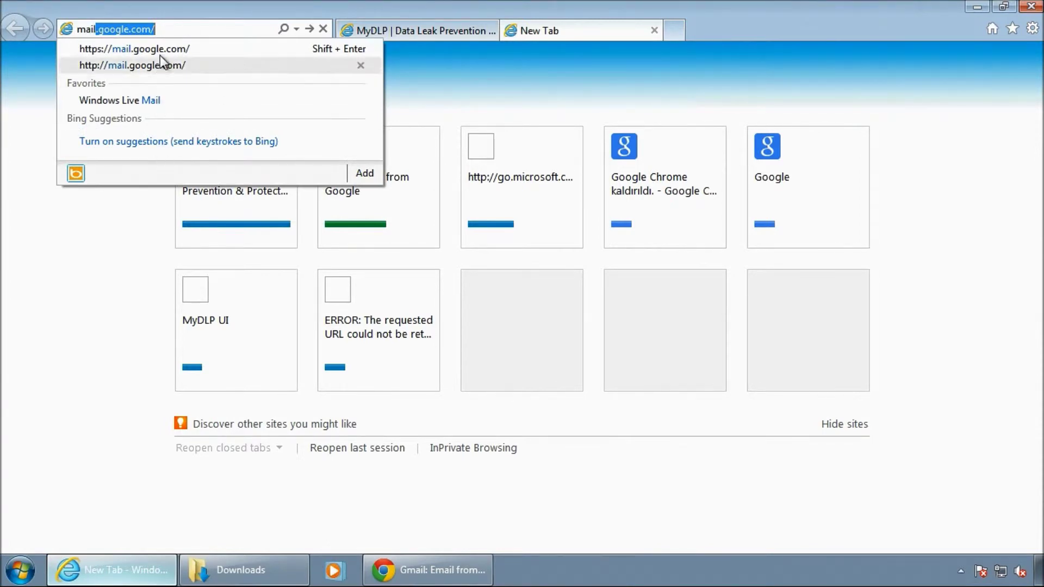
left_click(162, 48)
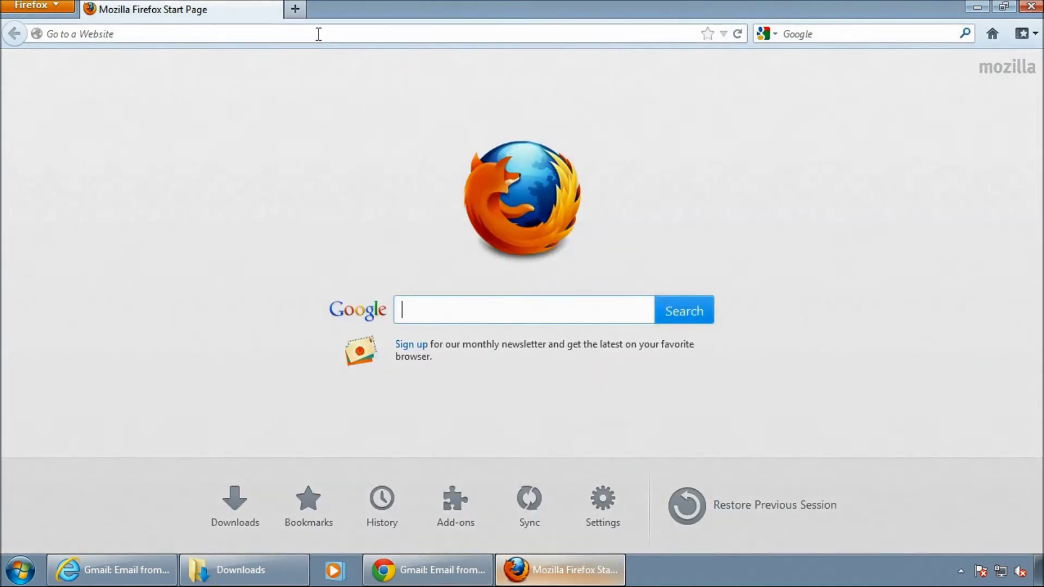
Load mail.google.com in Firefox to reach the Gmail sign-in page without a proxy.
left_click(319, 34)
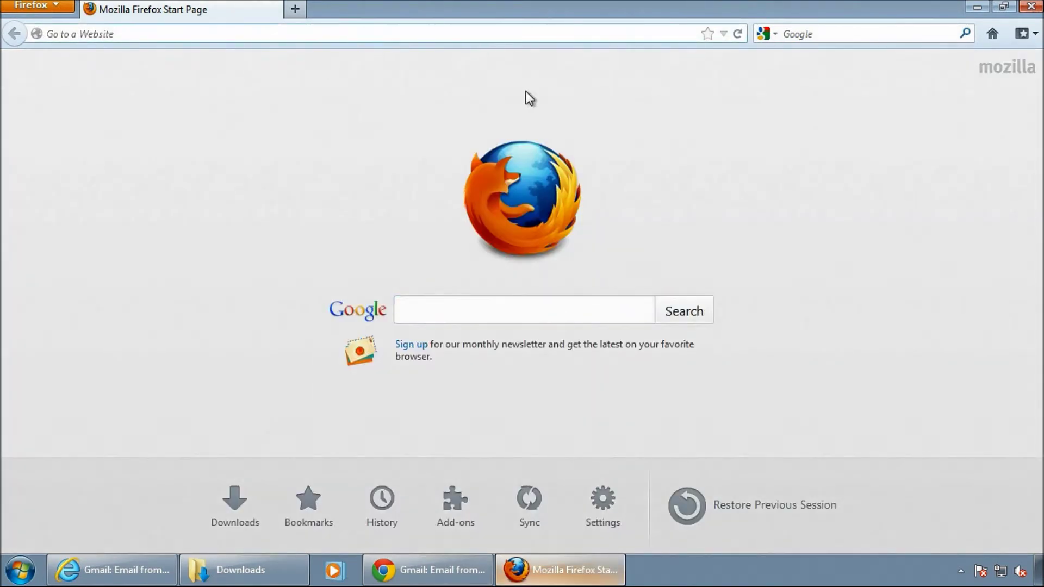
type("mai")
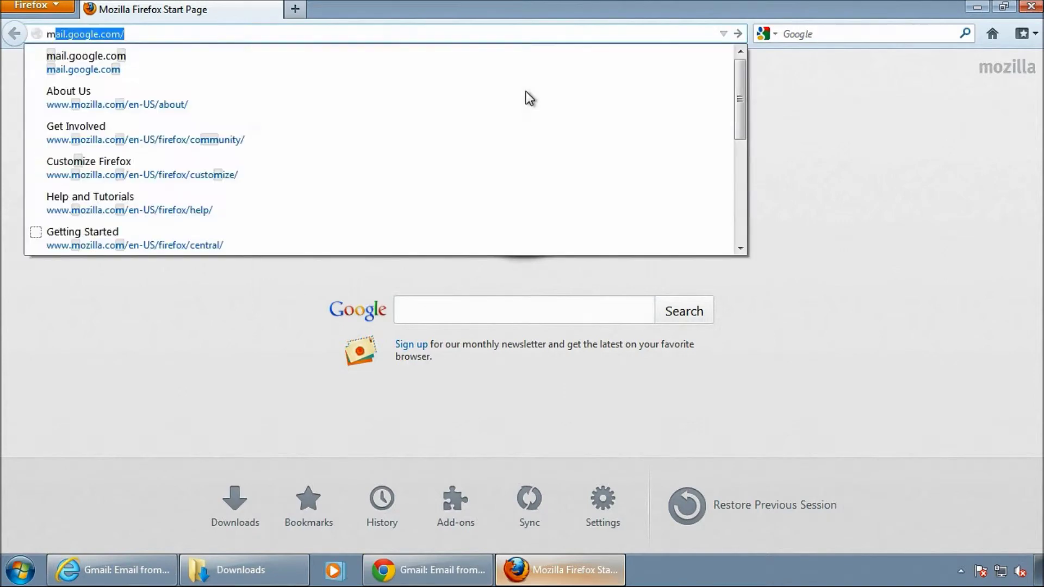
type("l")
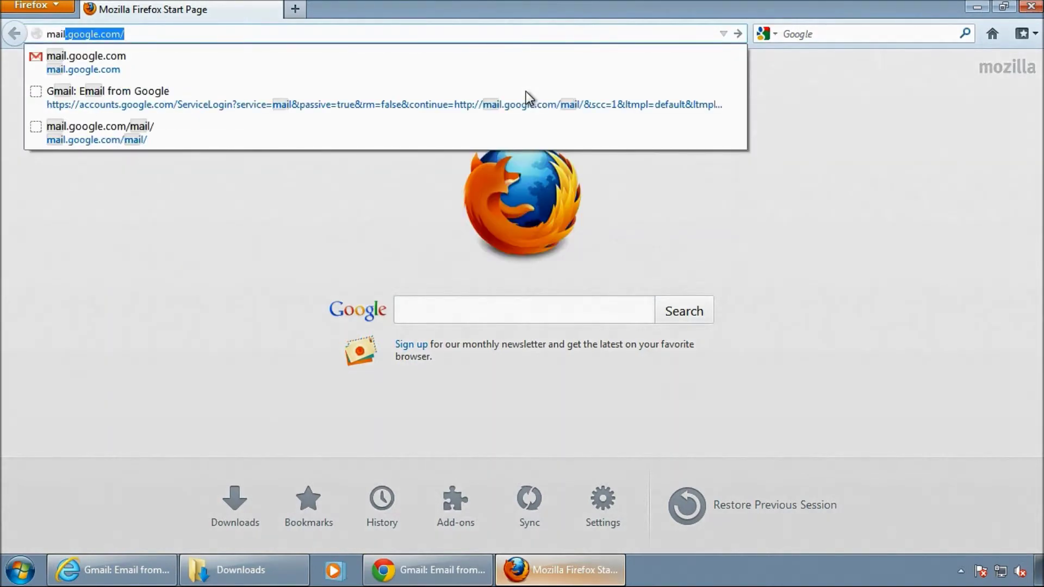
key("Return")
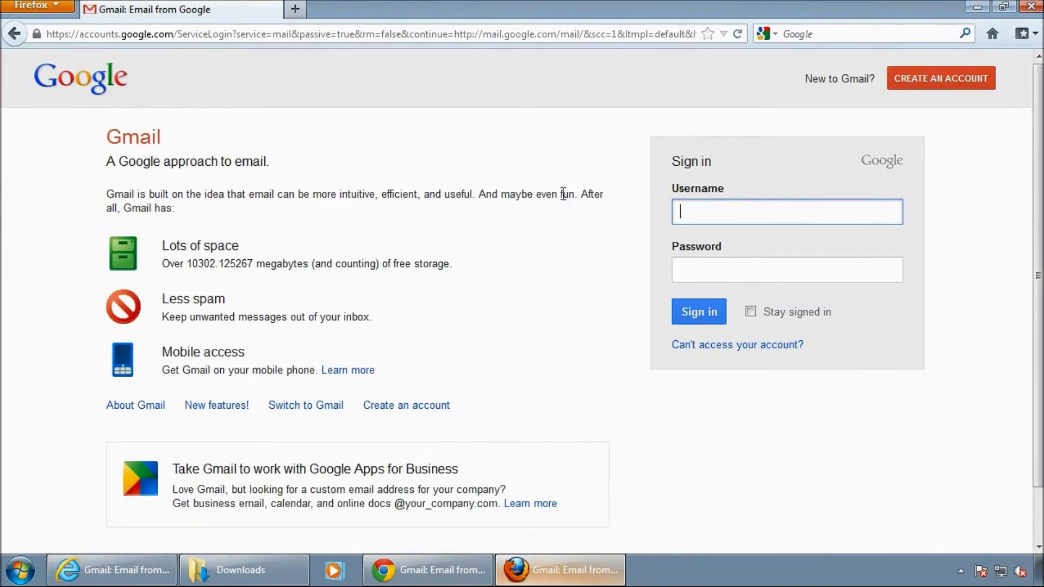
left_click(61, 8)
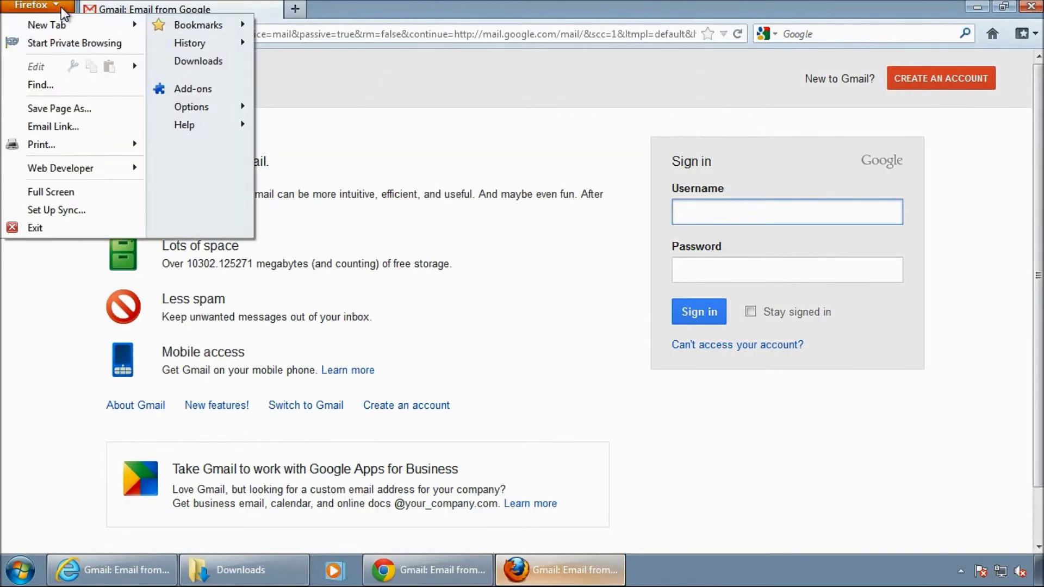
Set Firefox's manual proxy to 10.0.0.126, port 3128, for all protocols, and save.
left_click(189, 107)
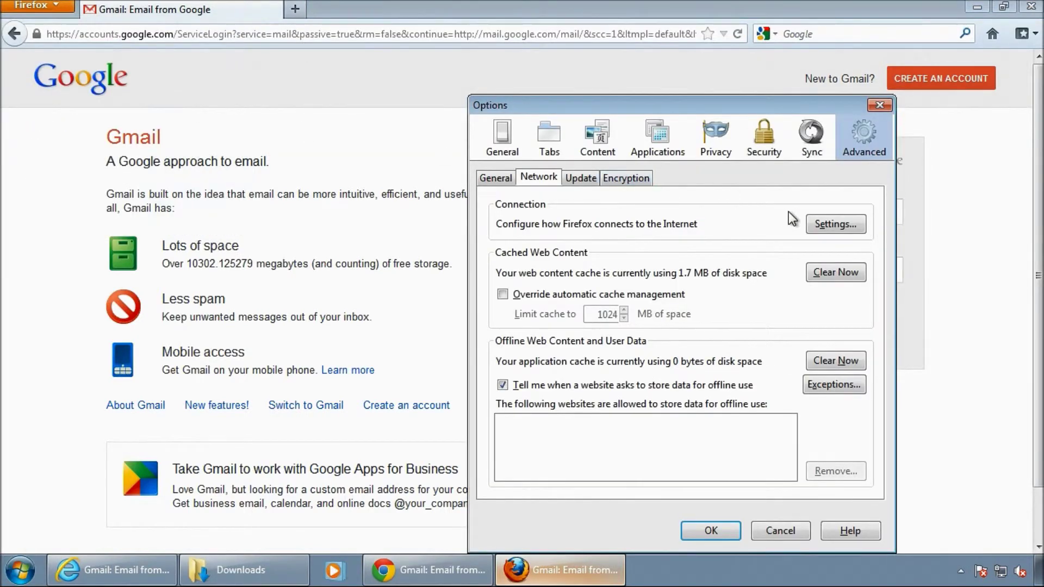
left_click(836, 224)
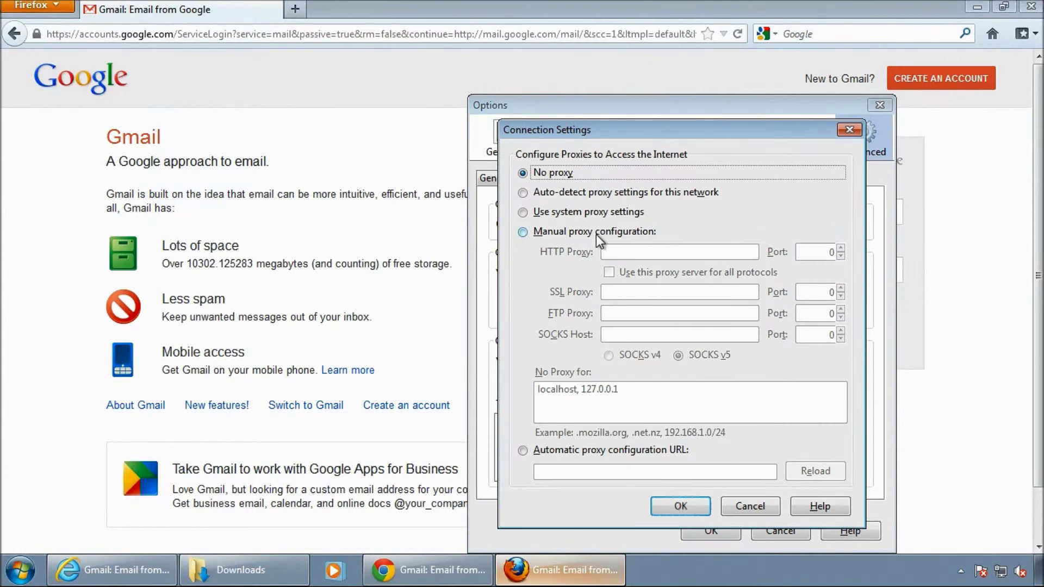
left_click(577, 230)
left_click(669, 251)
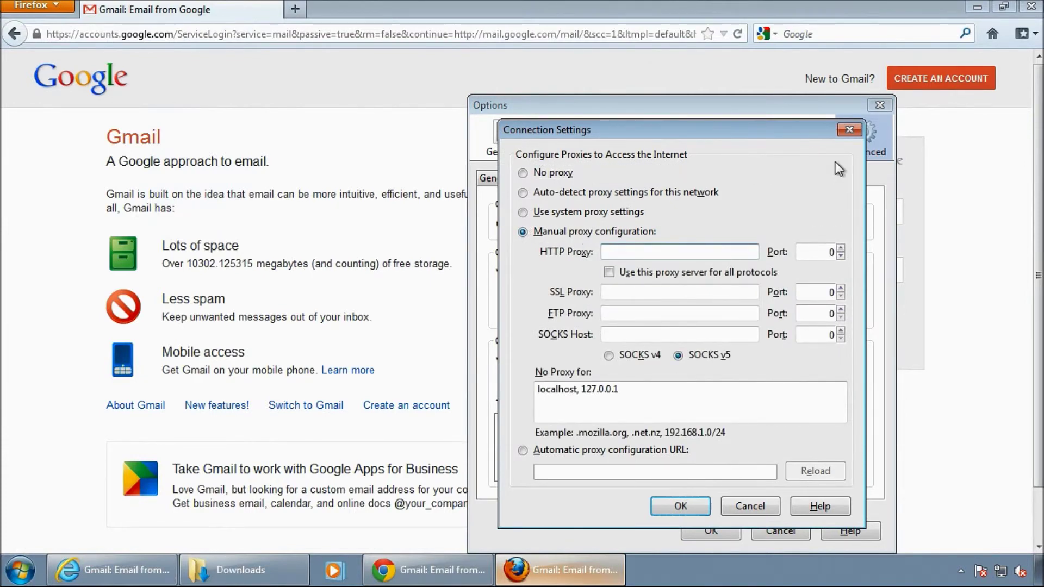
type("10.0.0.126")
key("Tab")
type("3128")
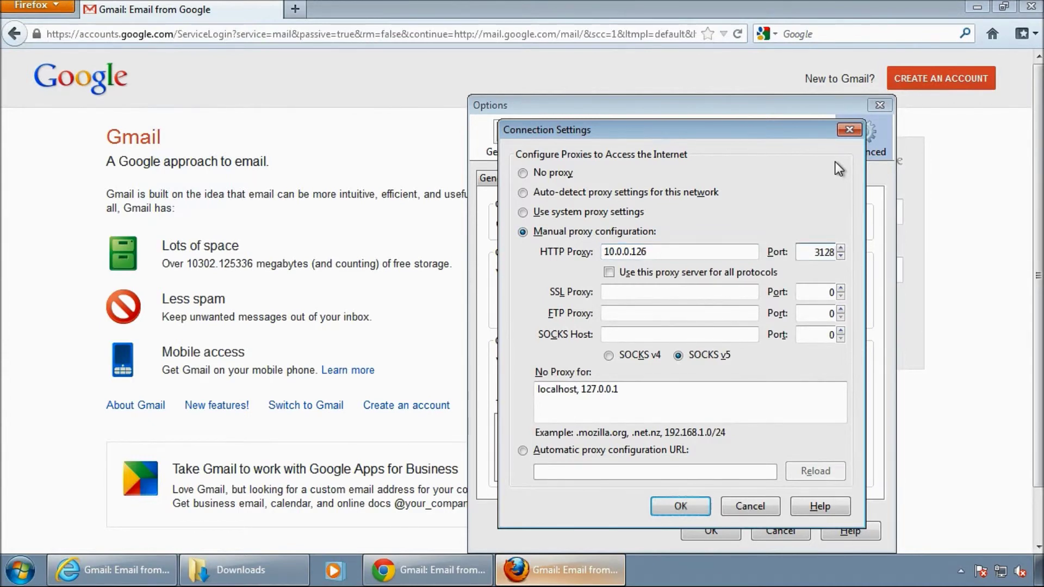
left_click(612, 273)
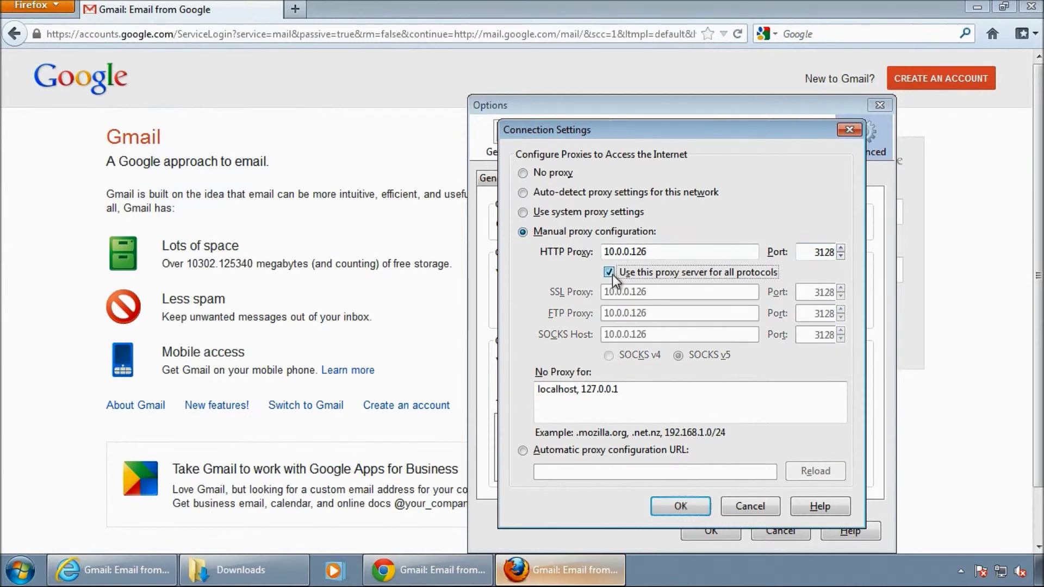
left_click(697, 501)
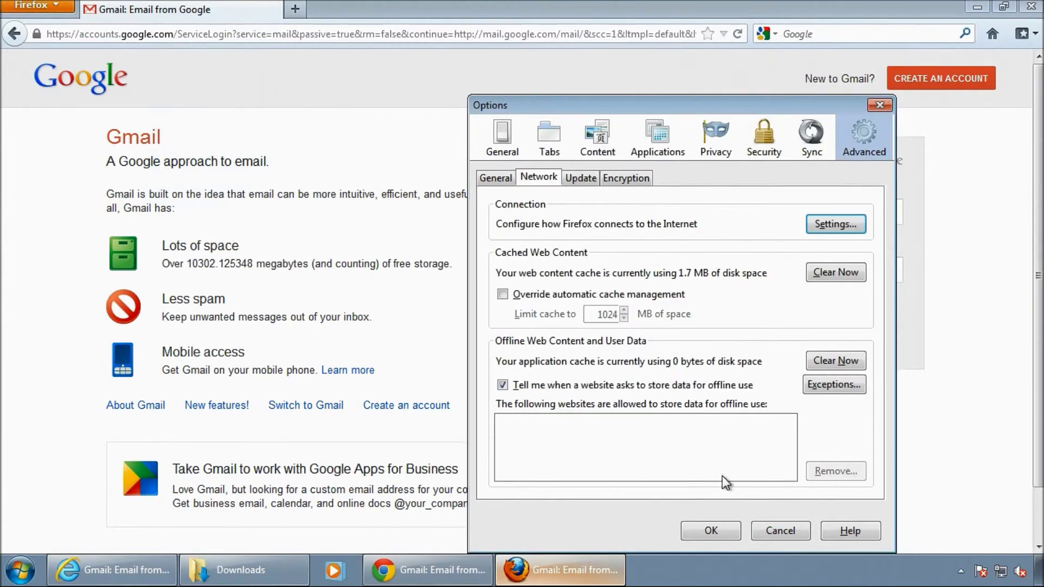
left_click(715, 526)
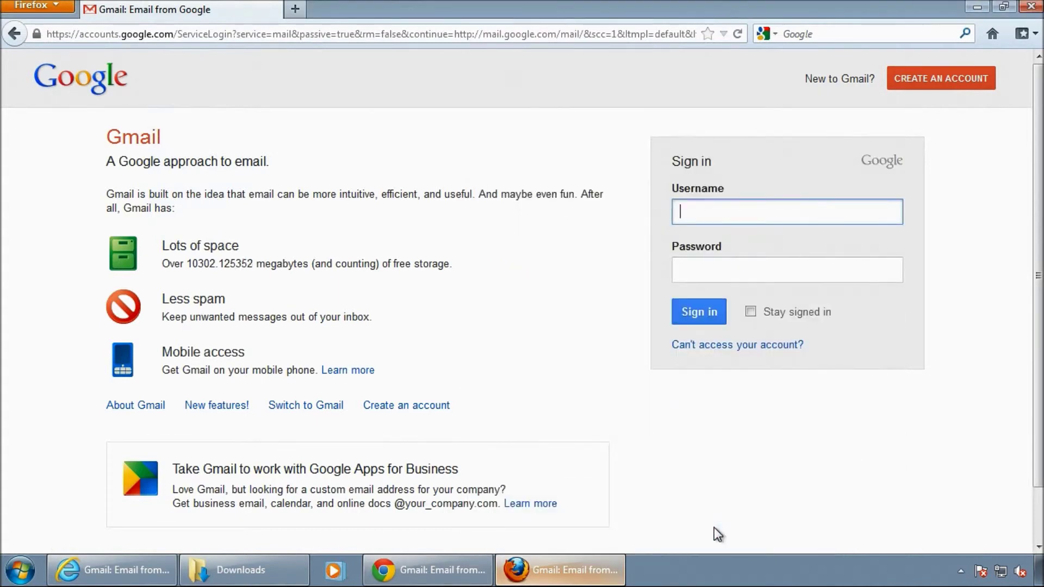
Load mail.google.com in a new Firefox tab, producing the untrusted connection warning.
left_click(295, 9)
type("mail.go")
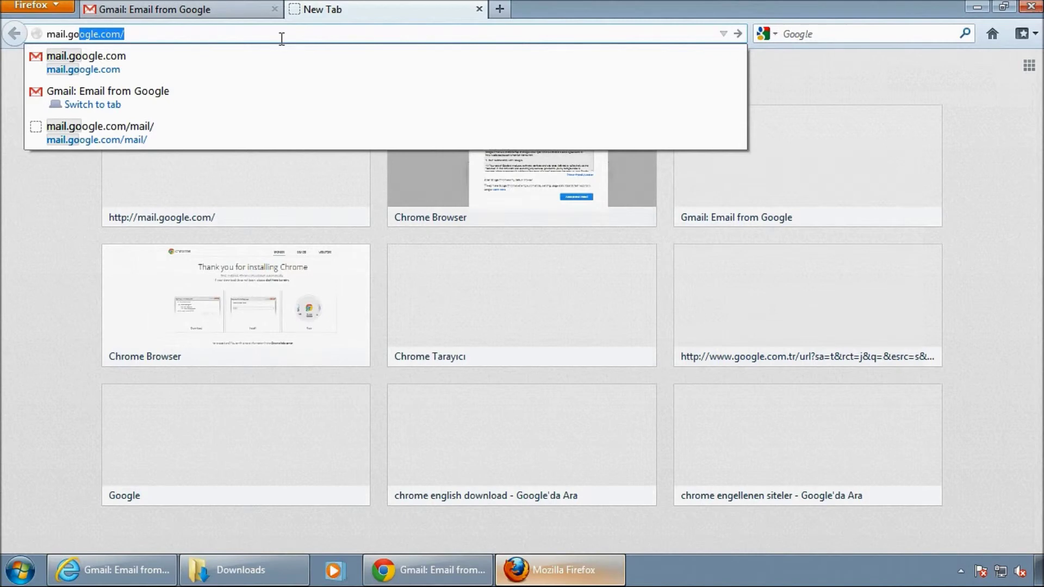
type("o")
key("Return")
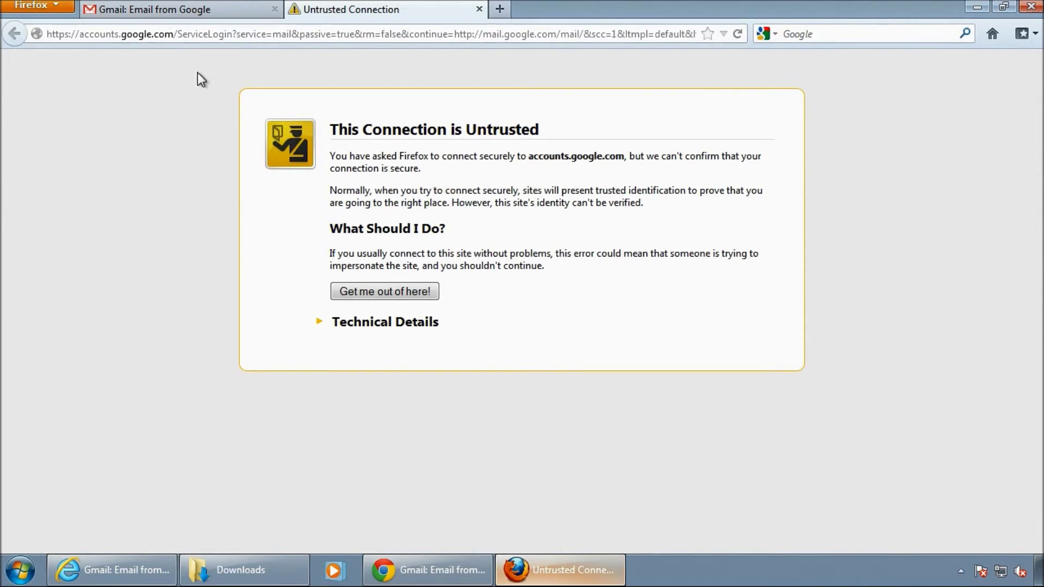
Reopen Firefox Options at the Advanced Encryption settings for certificates.
left_click(22, 7)
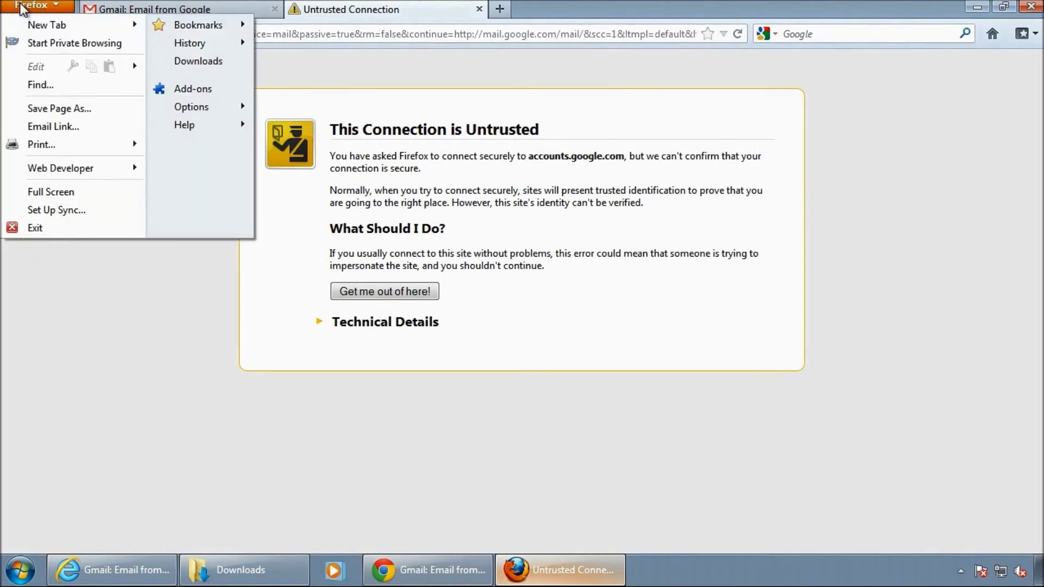
left_click(193, 107)
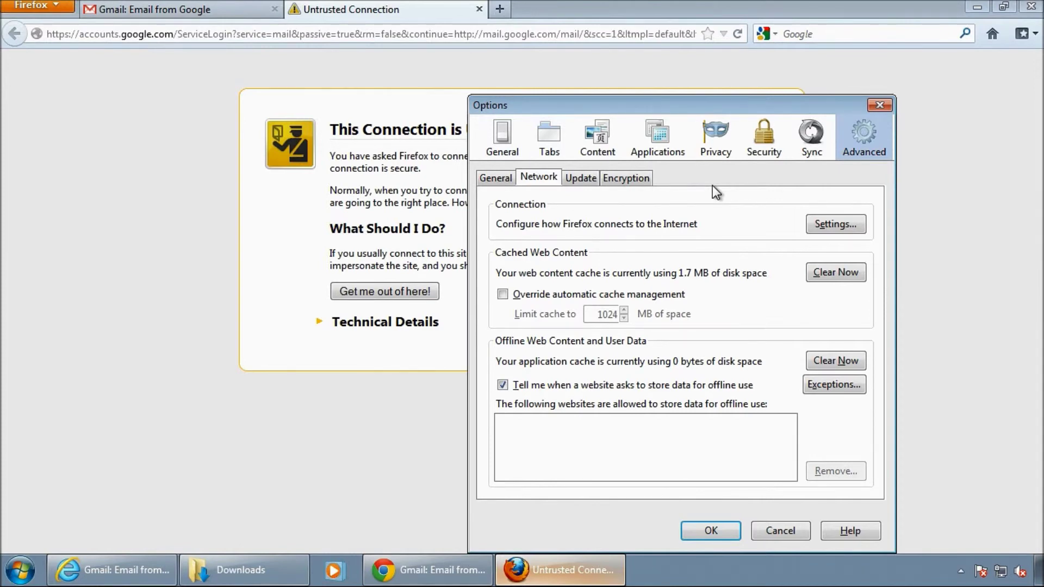
left_click(631, 184)
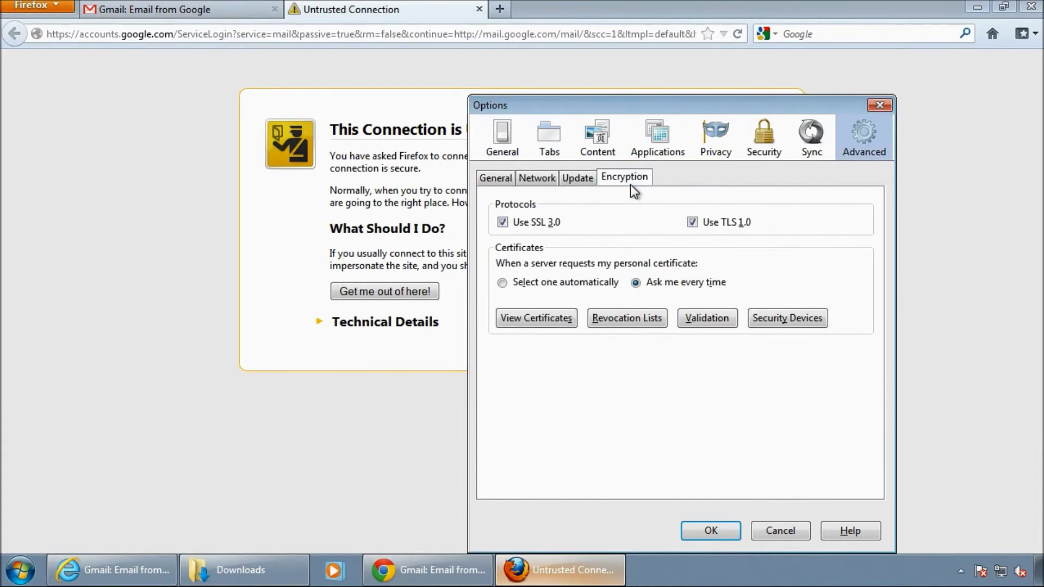